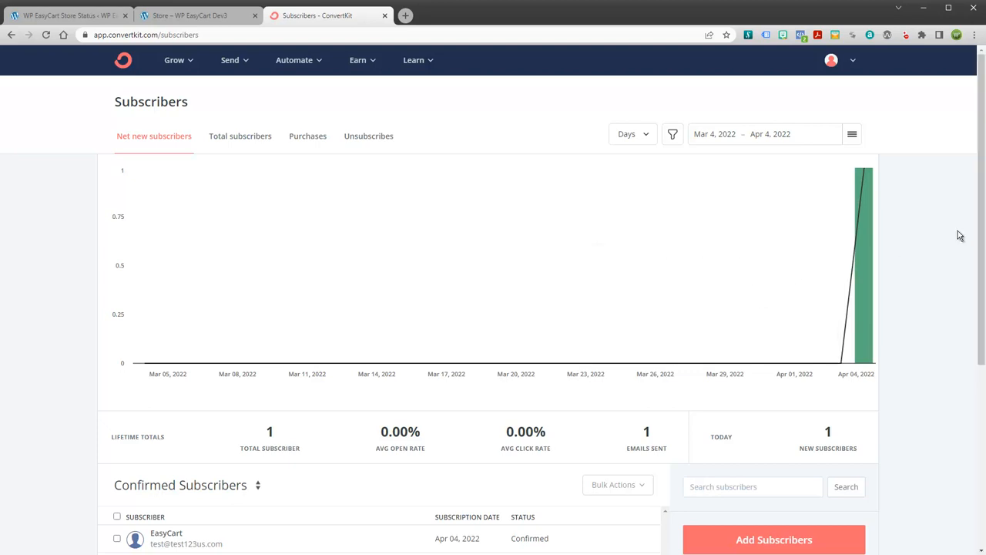
Switch to the WP EasyCart admin in WordPress and open its third-party integration settings
scroll(951, 273, down, 1)
scroll(941, 232, up, 1)
click(71, 16)
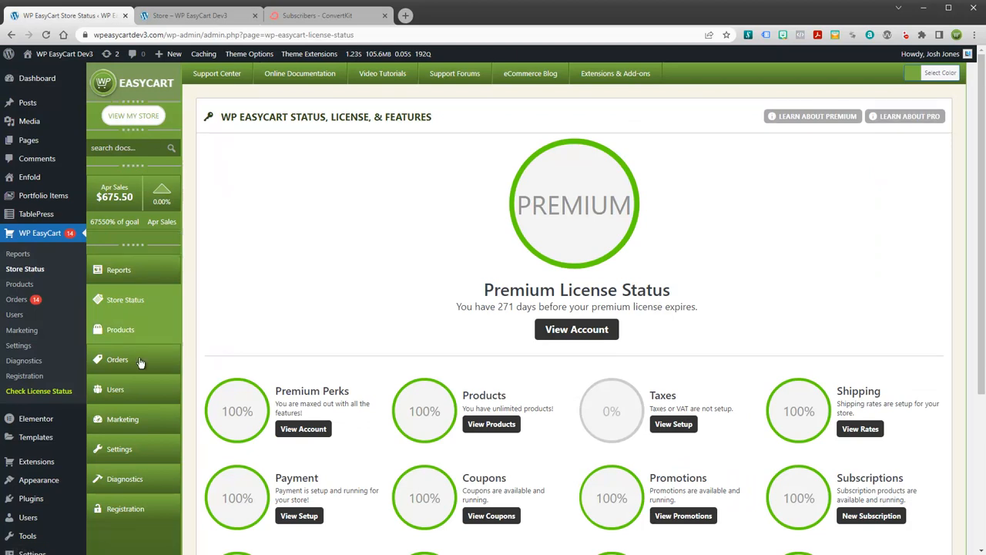
click(119, 452)
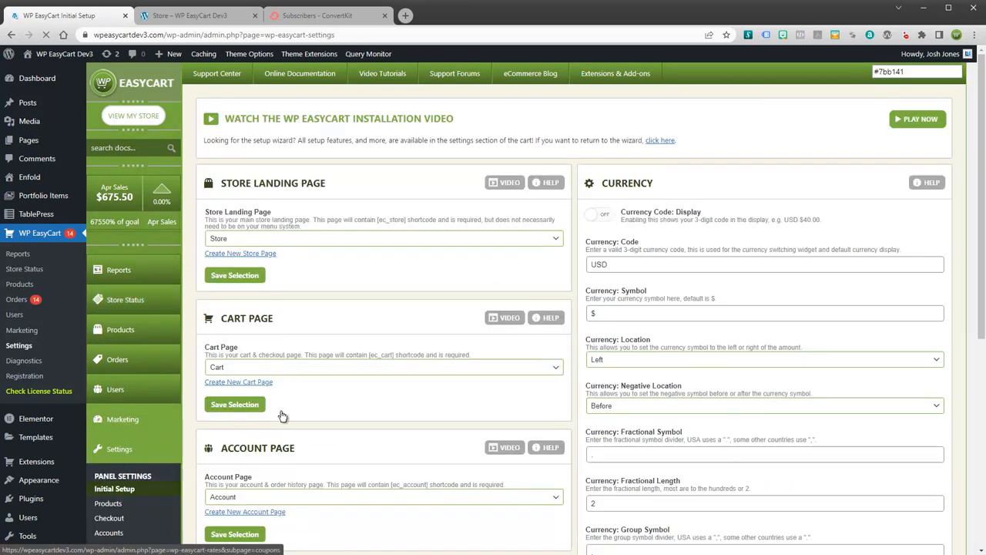
scroll(299, 413, down, 5)
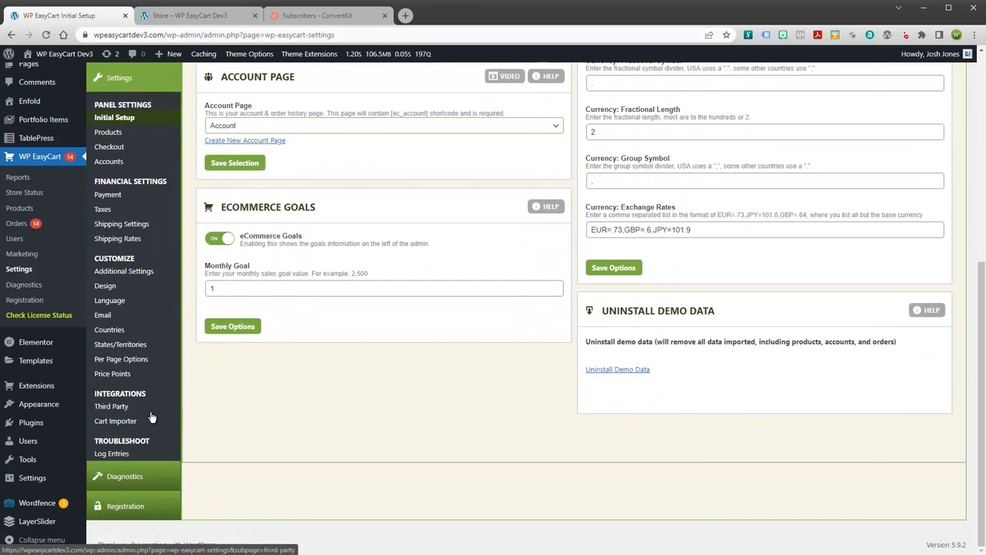
click(113, 410)
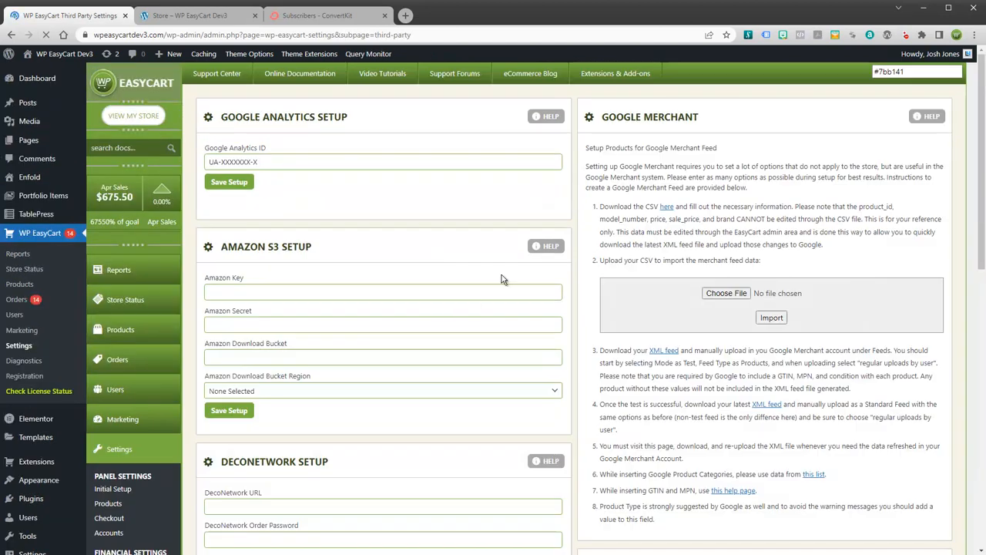
Enable the ConvertKit integration in the third-party settings
drag(982, 93, 982, 255)
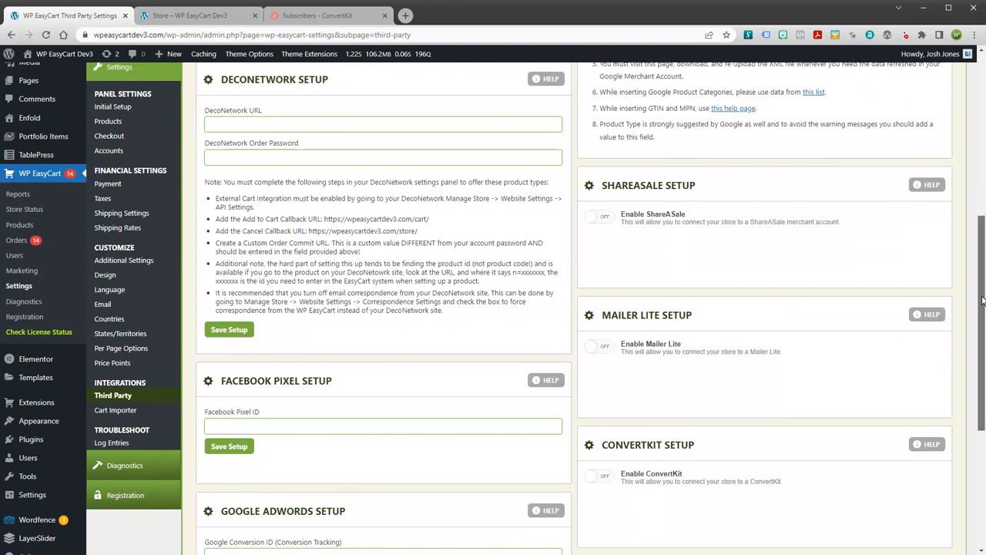
scroll(652, 182, down, 1)
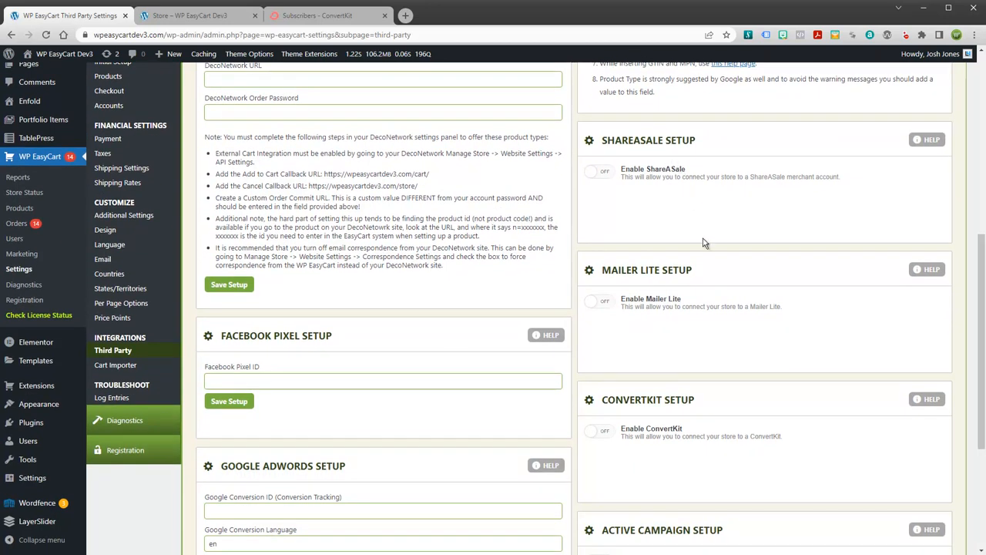
drag(984, 346, 985, 409)
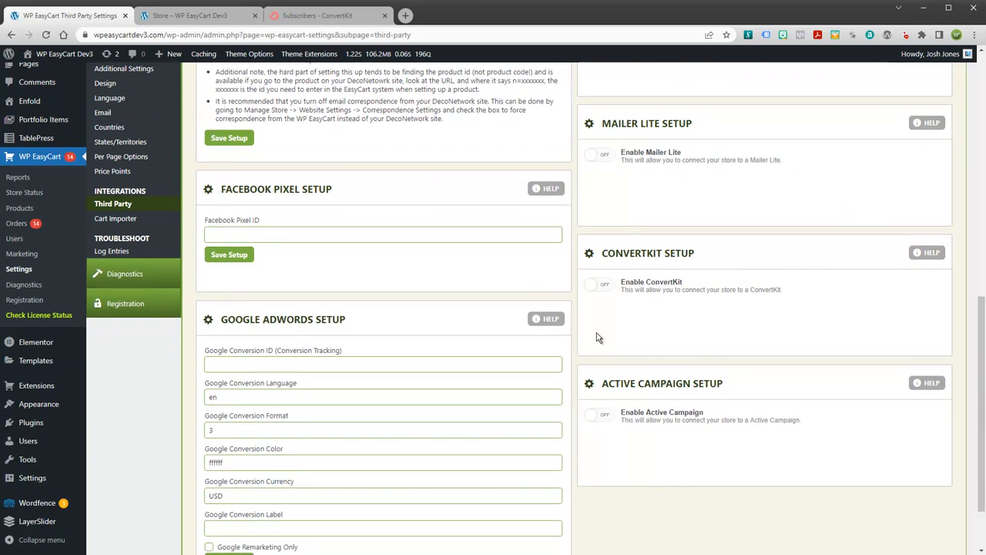
click(599, 286)
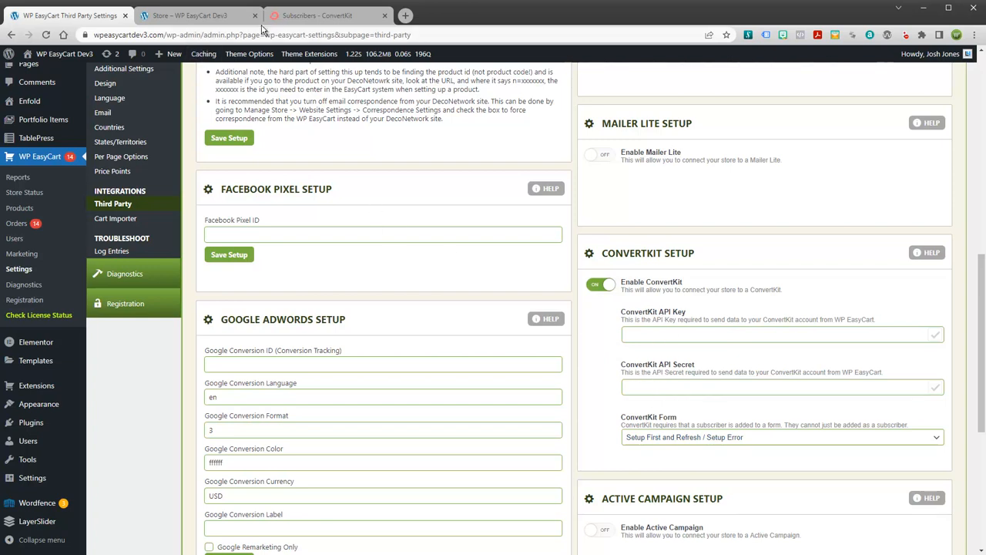
Switch to ConvertKit and open the account's advanced settings at the API section
click(289, 20)
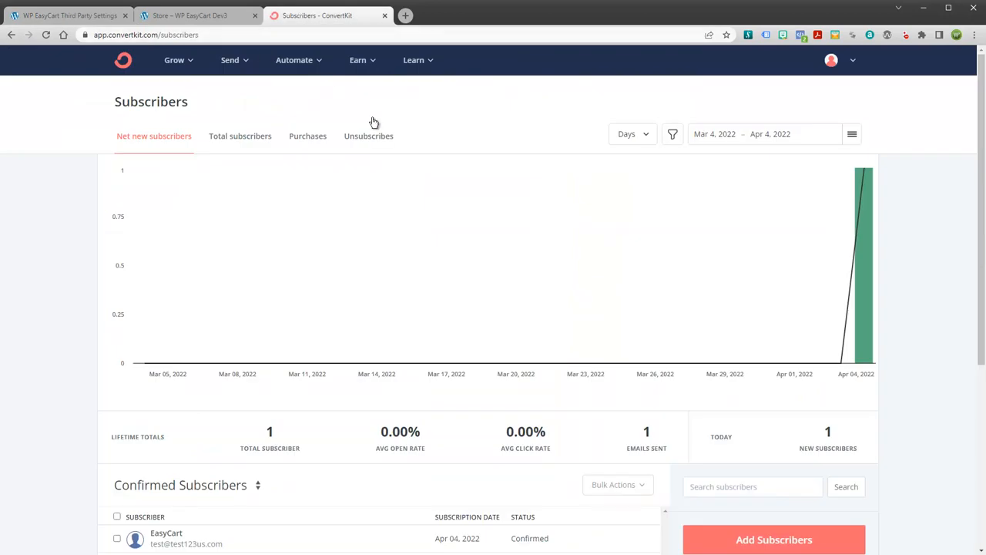
click(854, 63)
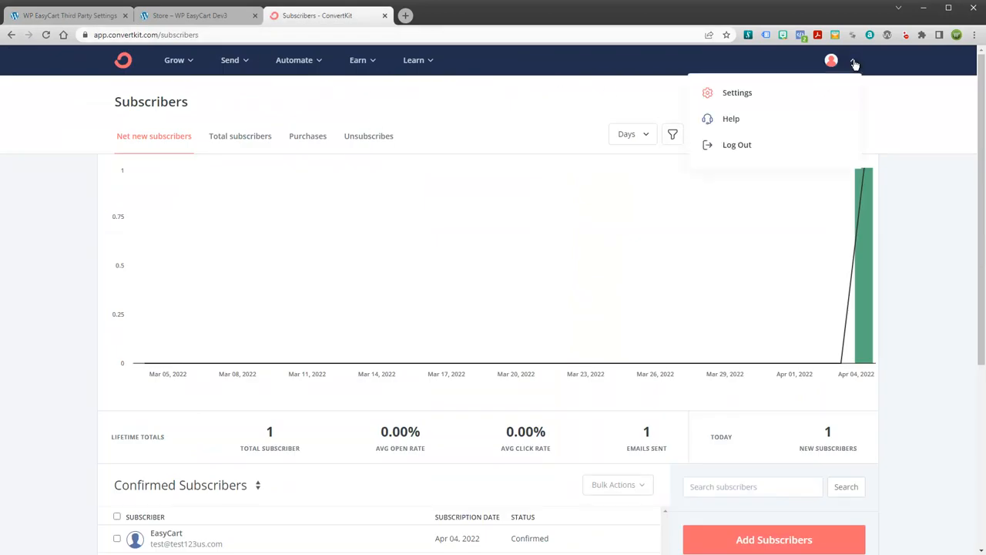
click(728, 96)
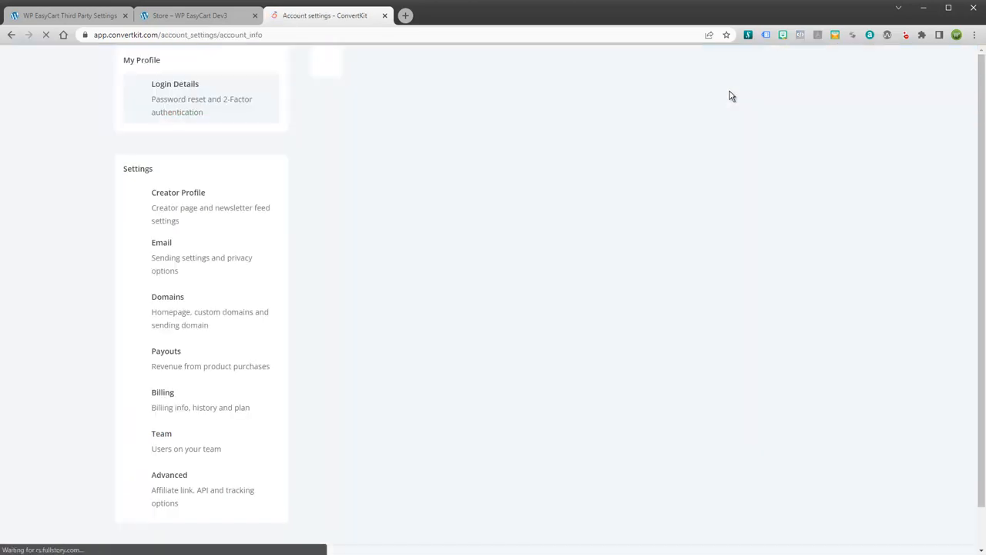
scroll(178, 231, down, 3)
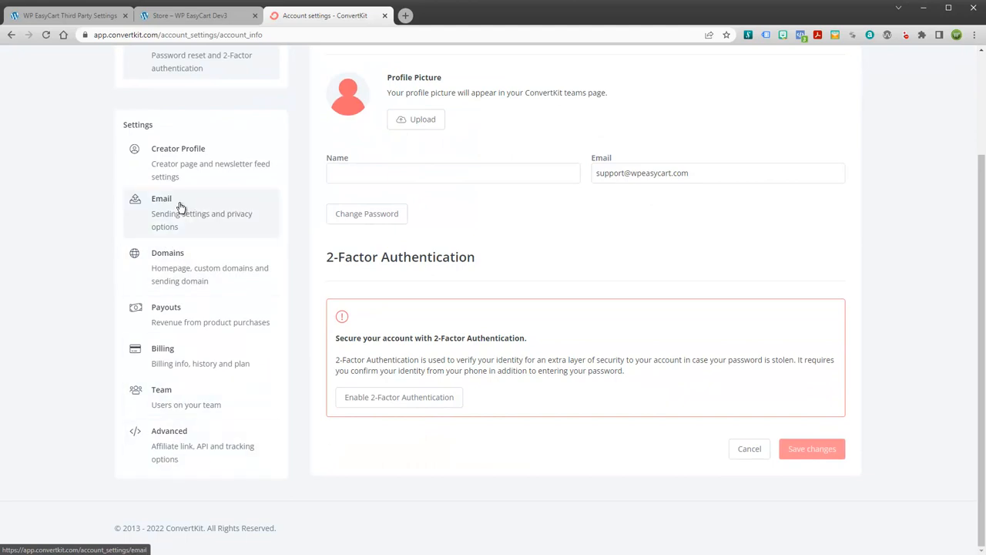
click(174, 447)
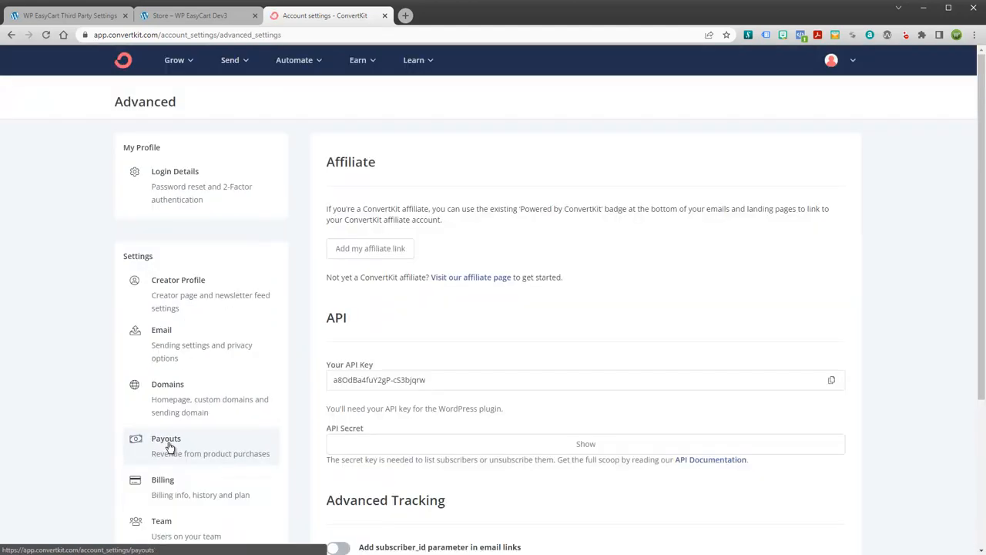
scroll(636, 282, down, 3)
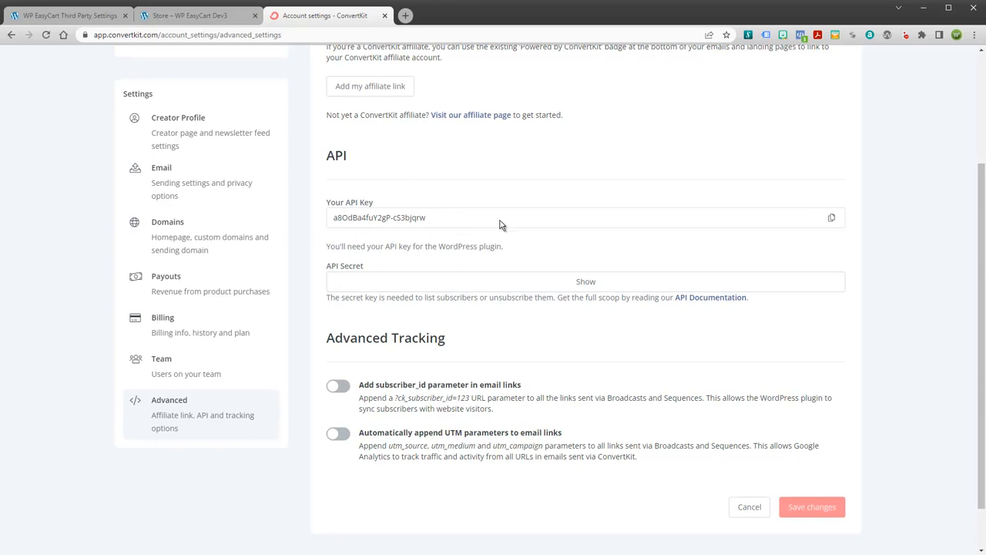
Copy the ConvertKit API key and paste it into the ConvertKit API Key field in WP EasyCart
click(831, 217)
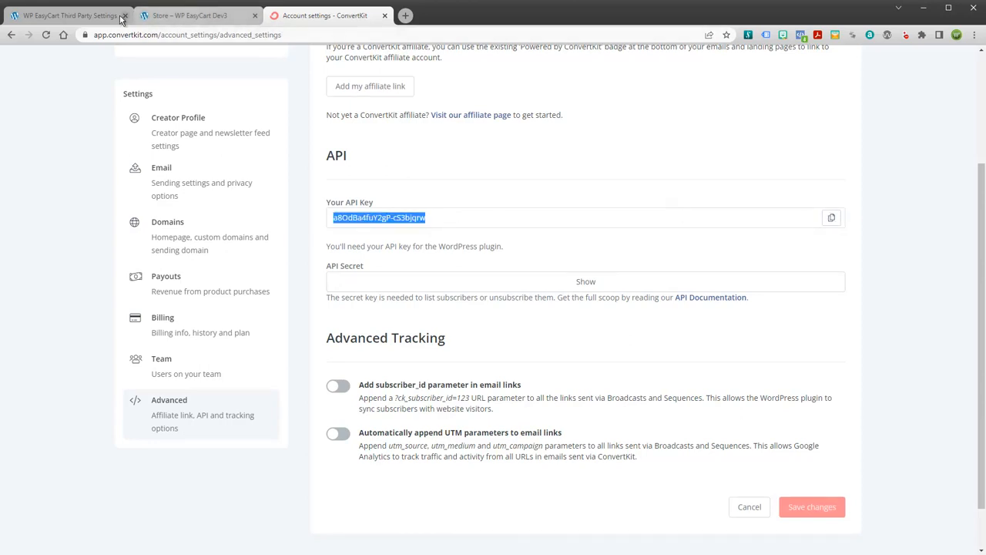
click(77, 16)
click(652, 334)
key(ctrl+v)
Reveal and copy the API secret in ConvertKit, and paste it into WP EasyCart's ConvertKit API Secret field
click(308, 17)
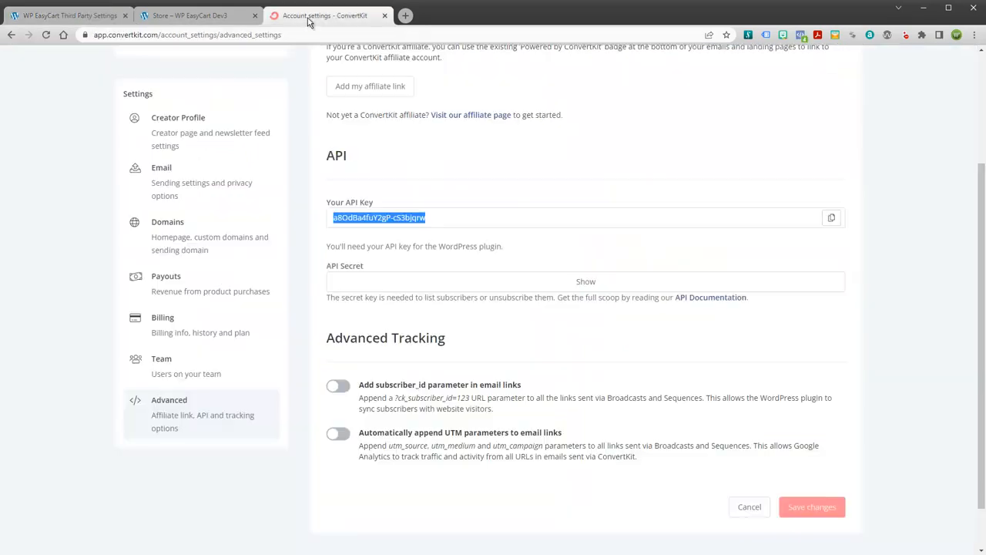
click(588, 285)
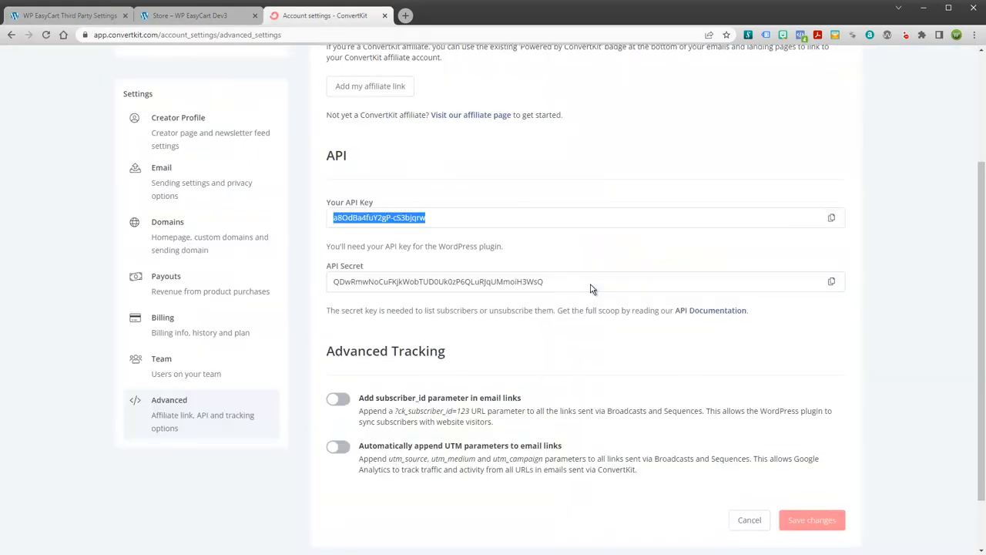
click(831, 281)
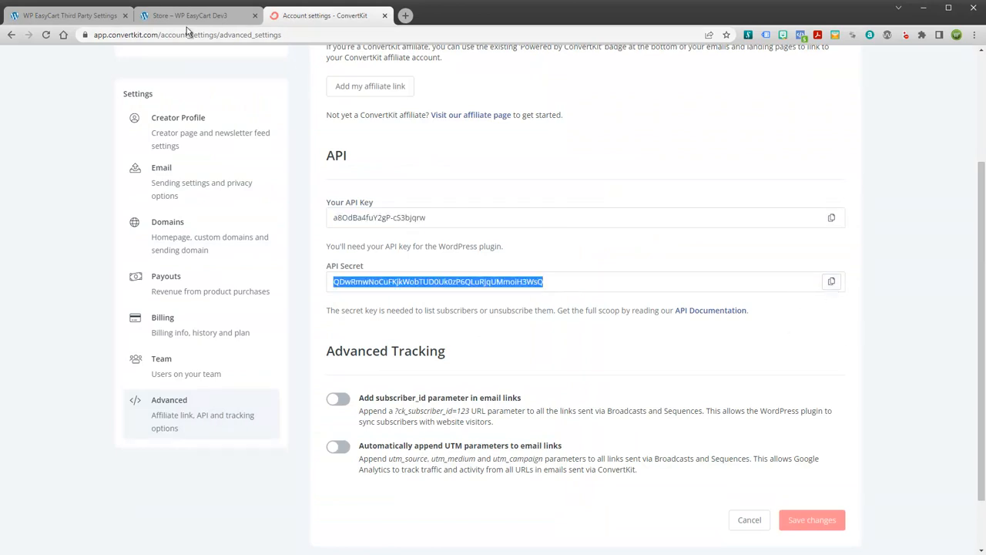
click(70, 15)
click(777, 387)
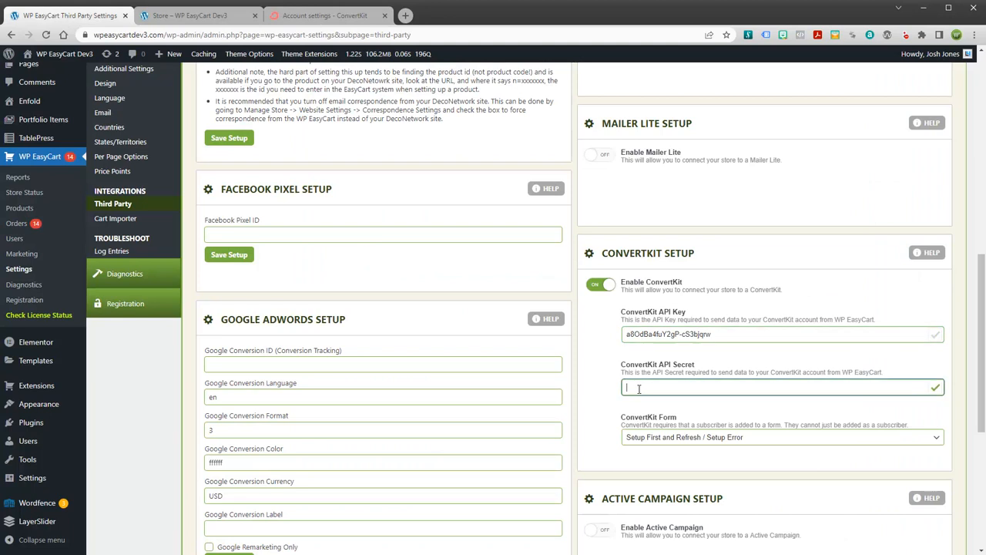
key(ctrl+v)
key(Tab)
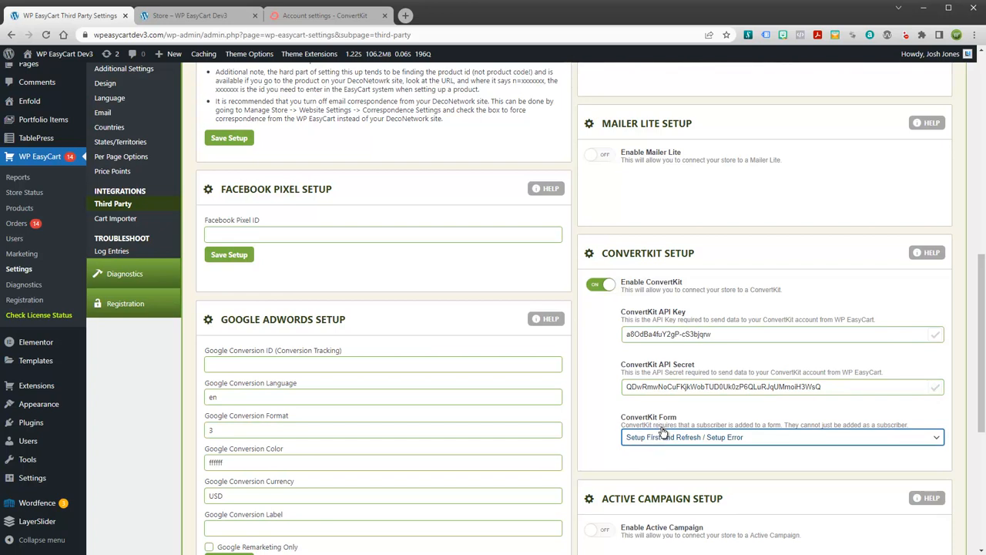
Reload the third-party settings page and set the ConvertKit form to Newsletter
click(671, 440)
click(673, 441)
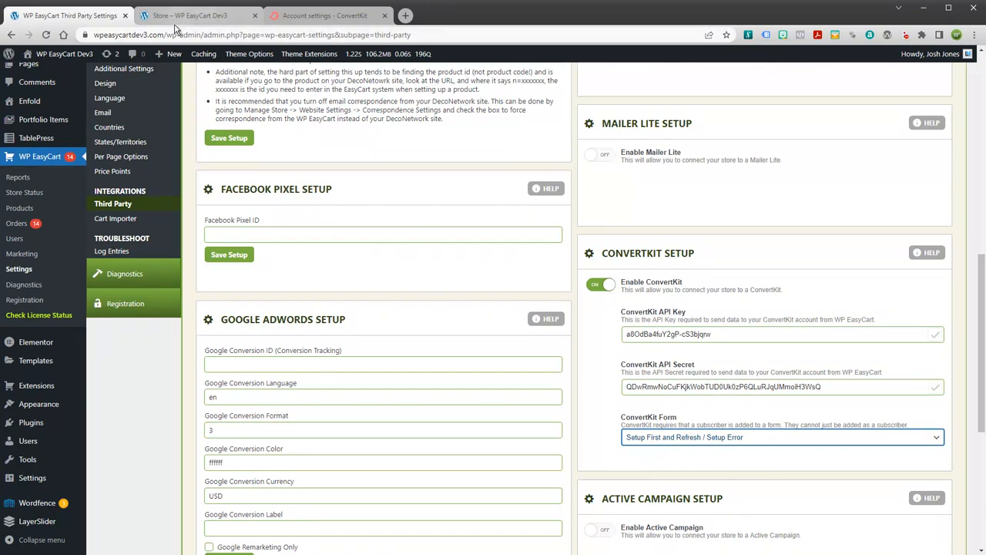
click(46, 35)
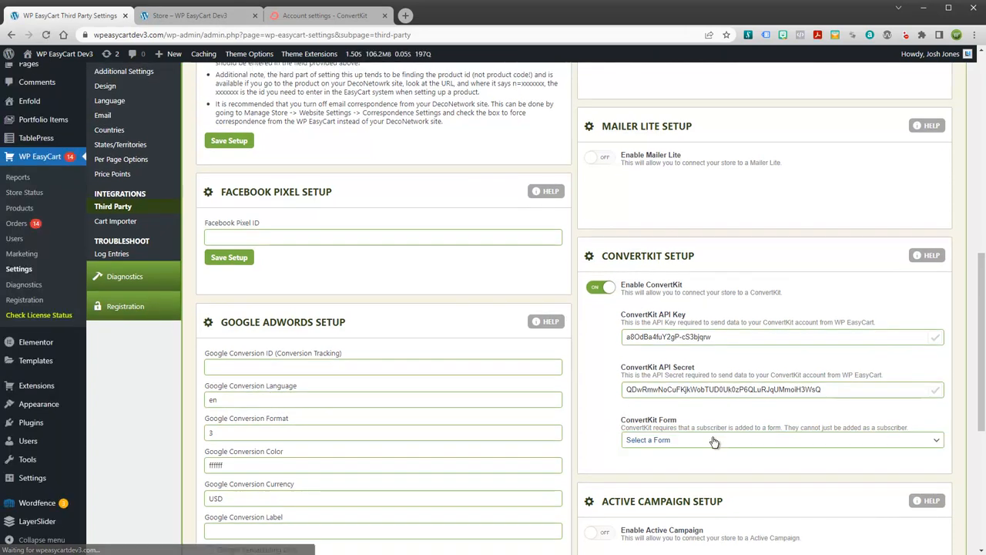
click(639, 441)
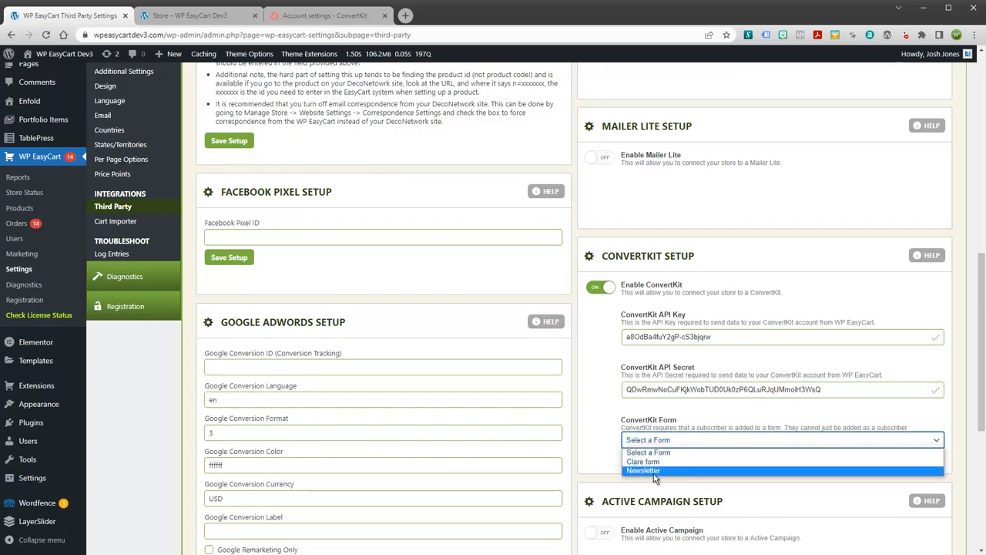
click(646, 470)
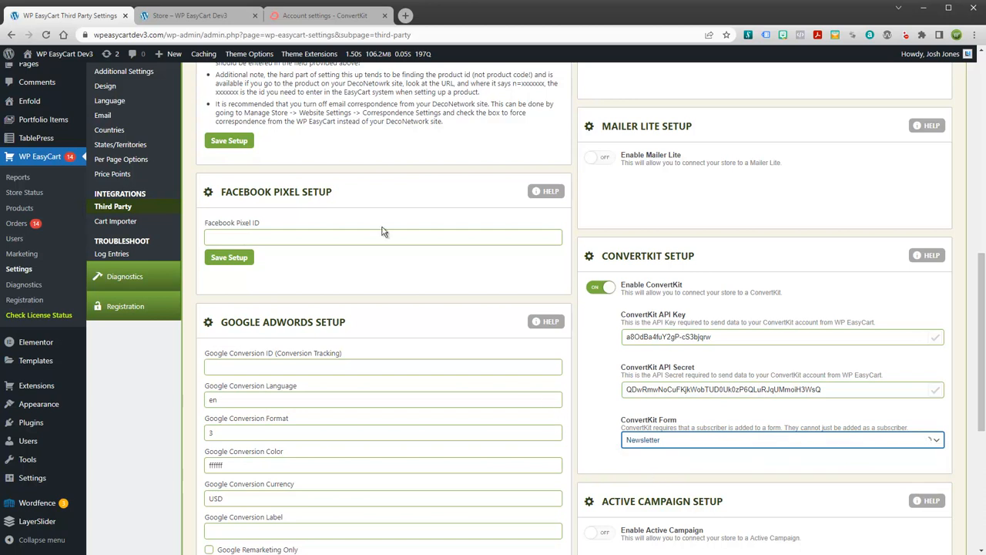
Return to ConvertKit and open the overview of subscribers
click(292, 16)
scroll(417, 306, up, 3)
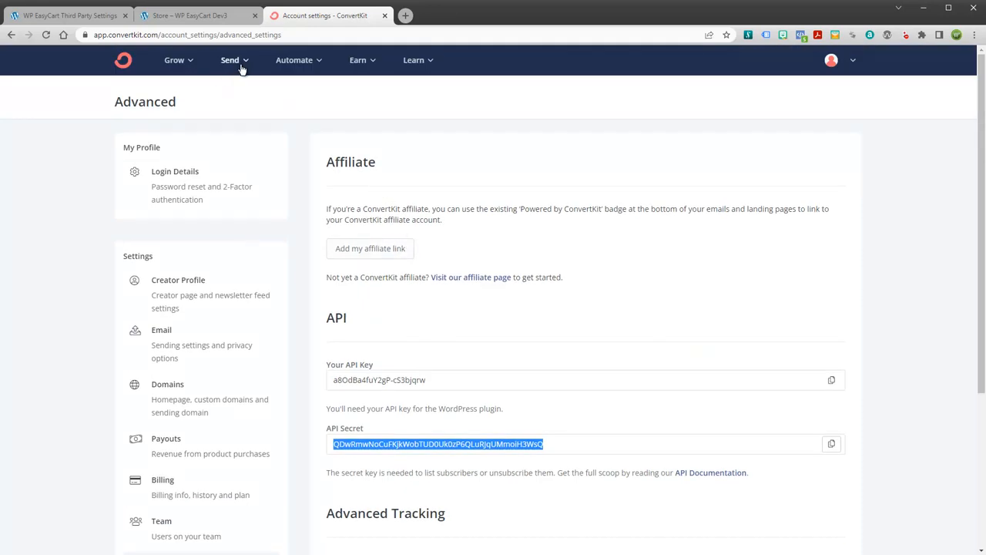
click(194, 65)
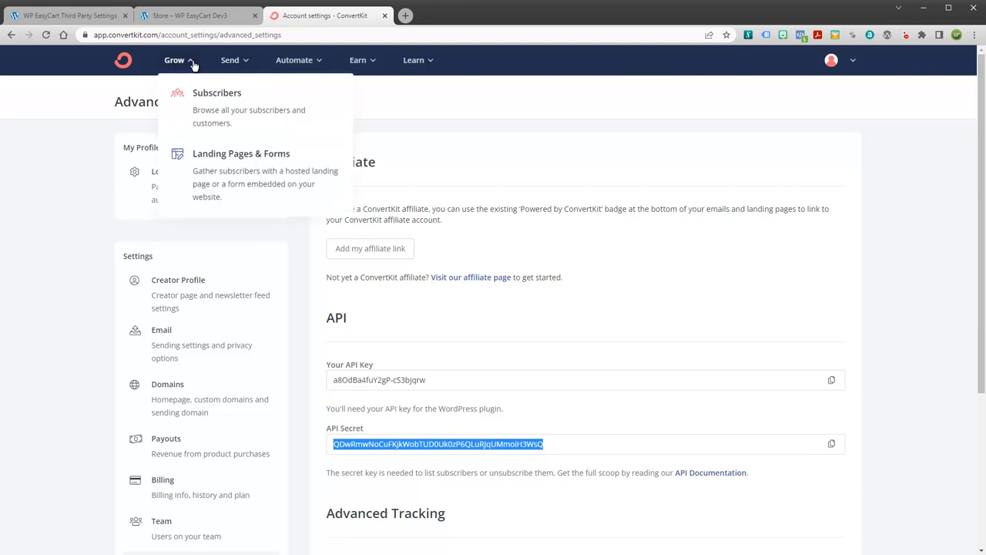
click(132, 65)
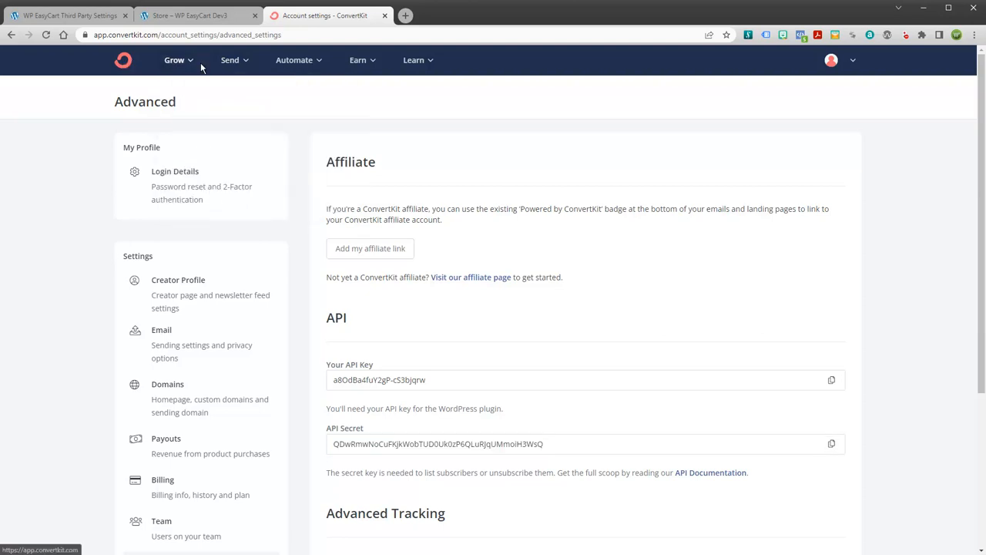
click(241, 65)
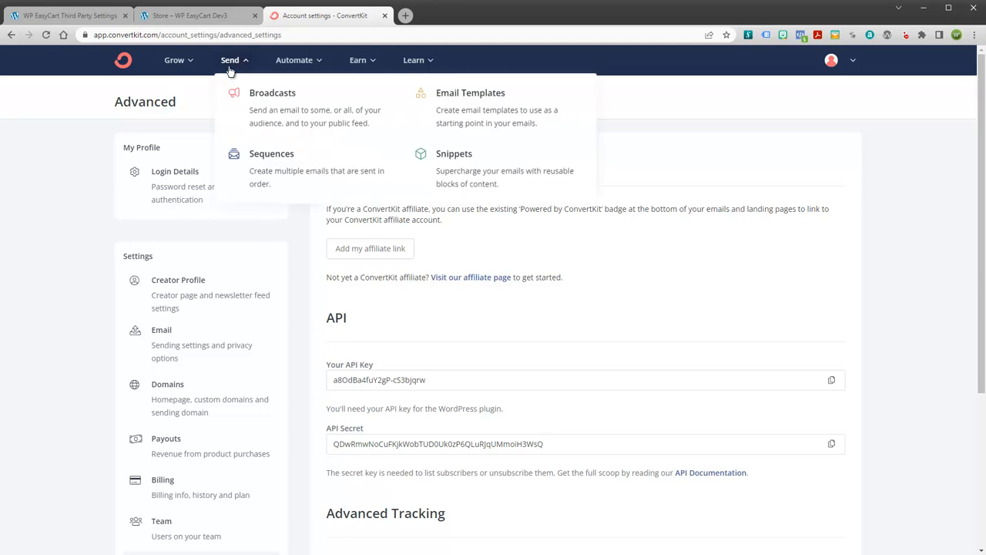
click(191, 65)
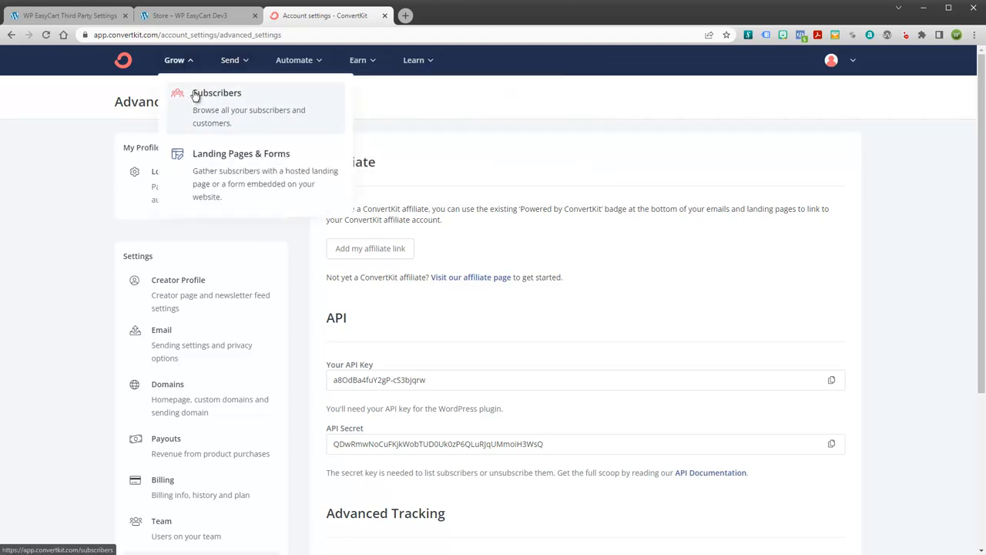
click(196, 95)
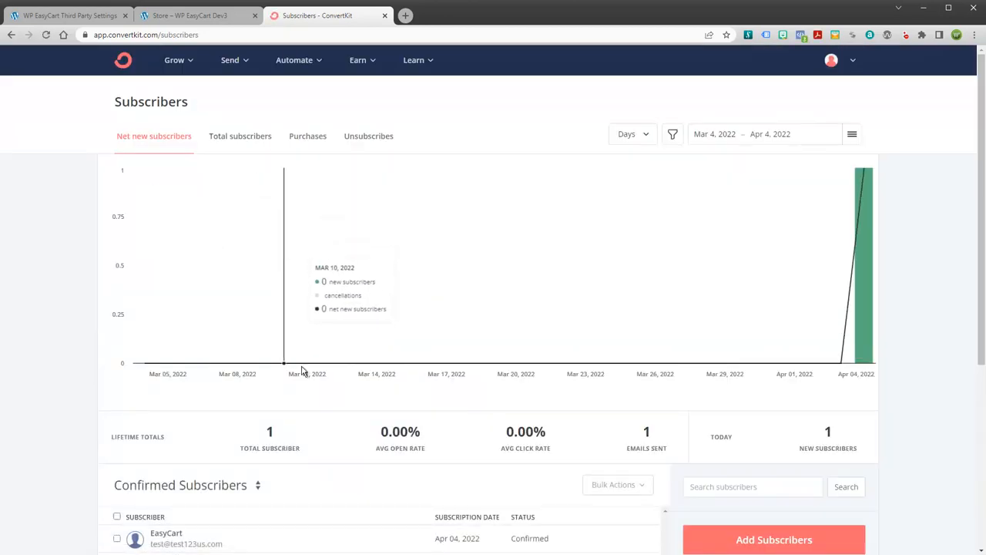
Open the overview of landing pages and forms in ConvertKit
click(323, 63)
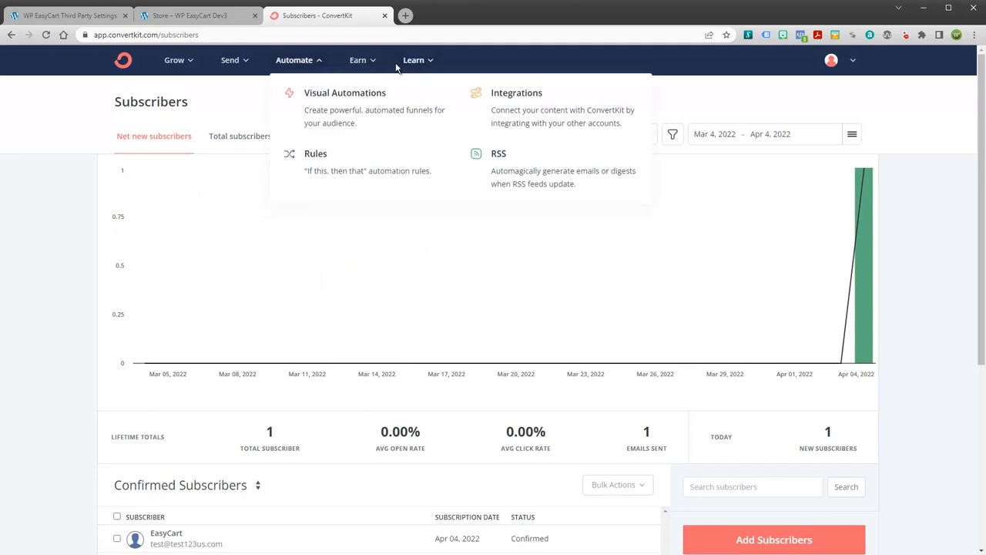
click(245, 65)
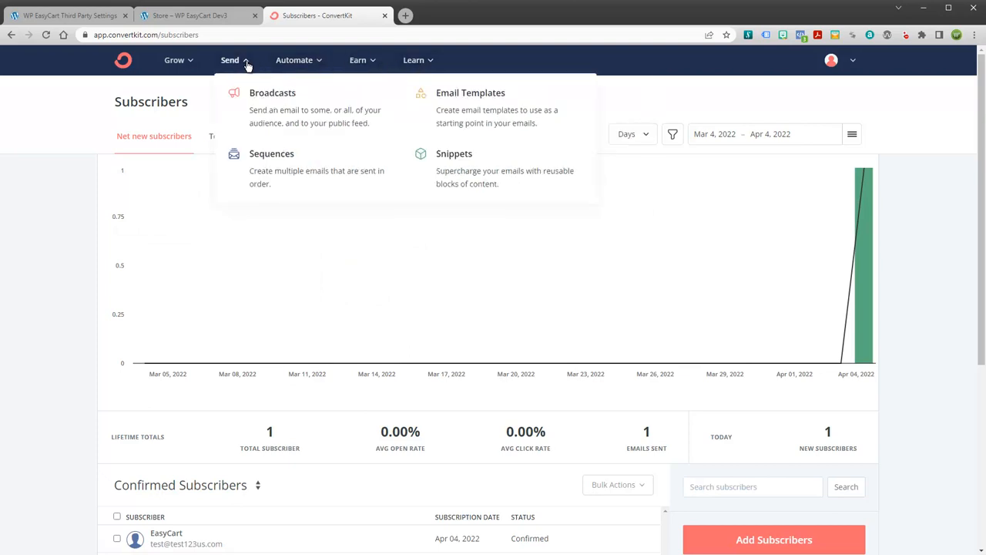
click(193, 62)
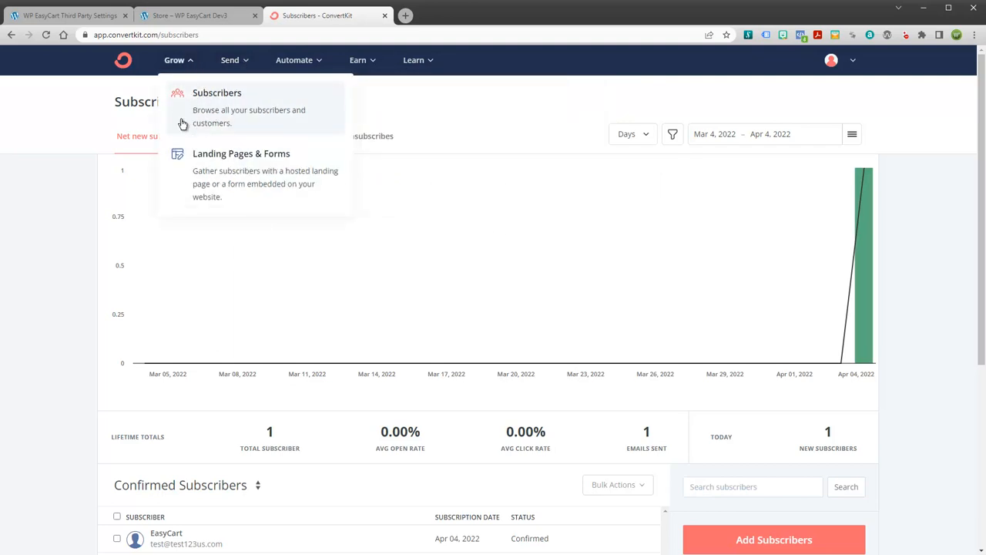
click(217, 162)
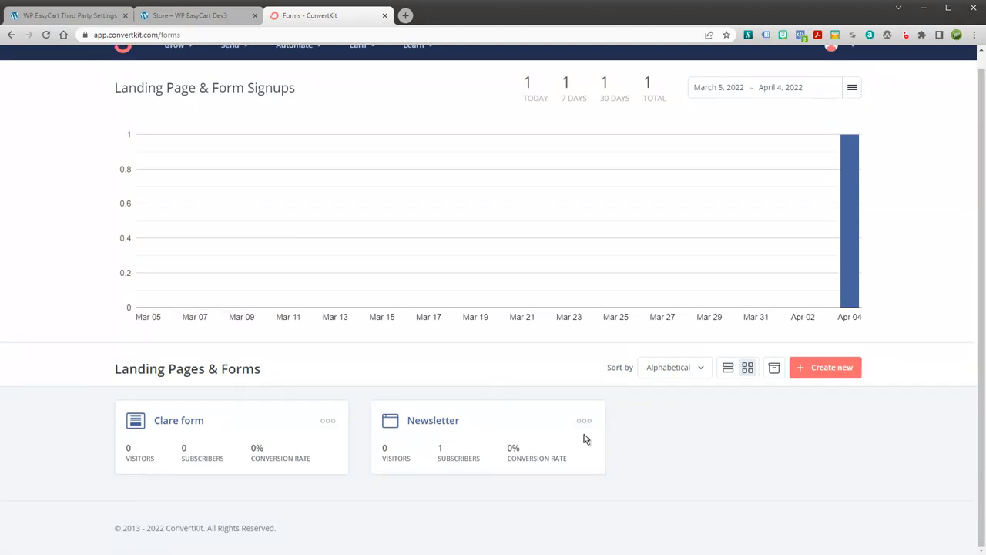
Start a new form in the Inline display format and browse the available templates
click(823, 376)
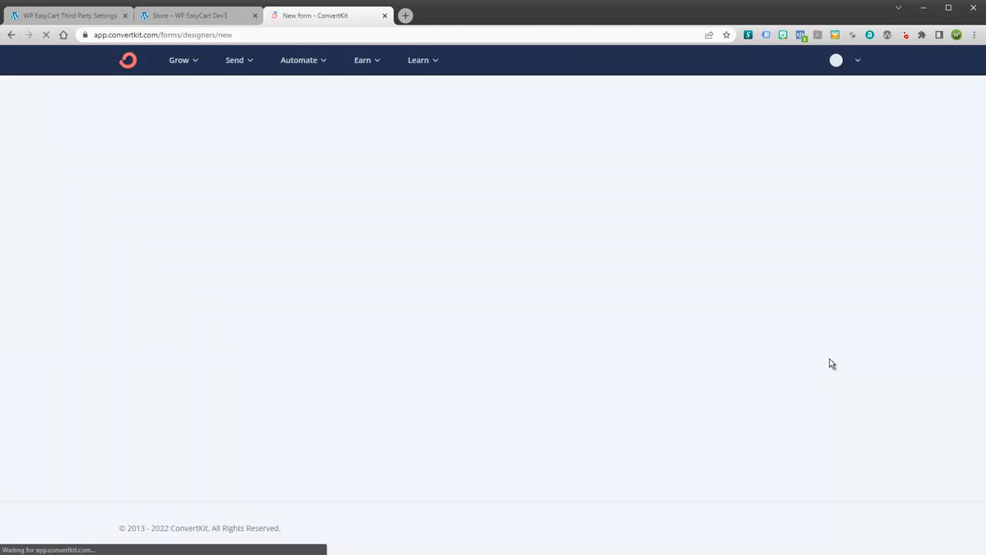
click(404, 161)
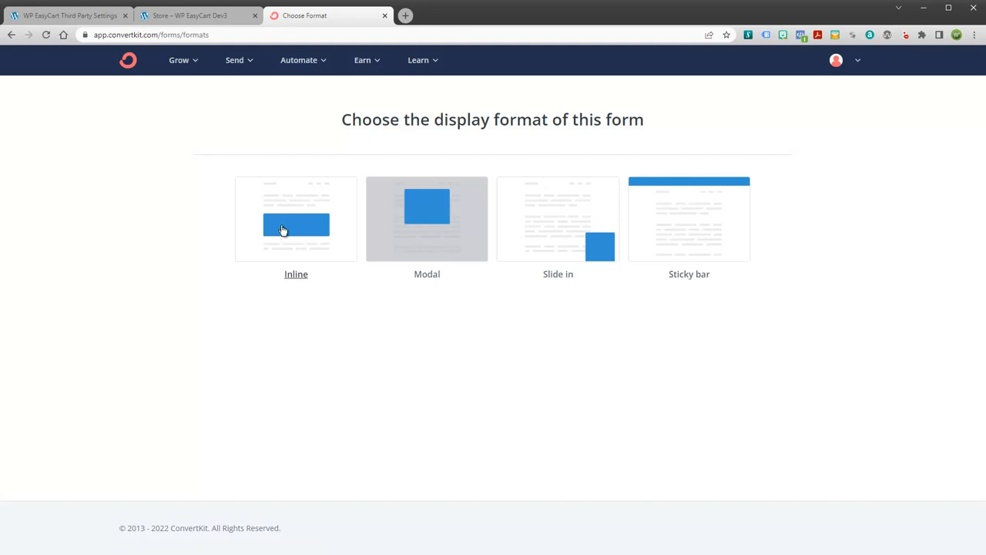
click(300, 225)
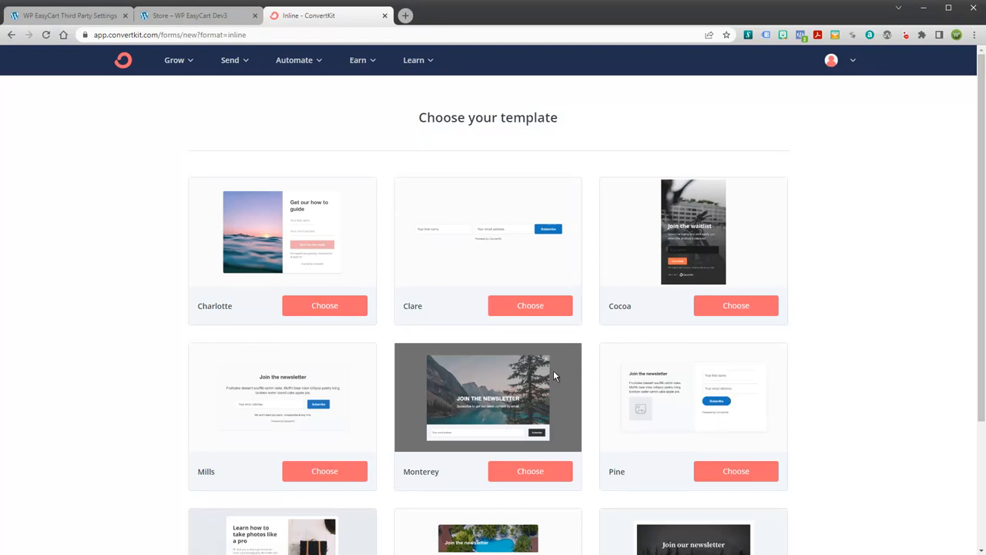
scroll(787, 379, down, 5)
scroll(788, 378, up, 5)
Leave the template choice for the landing pages and forms list, and view the Newsletter form in its editor before returning
mouse_move(190, 66)
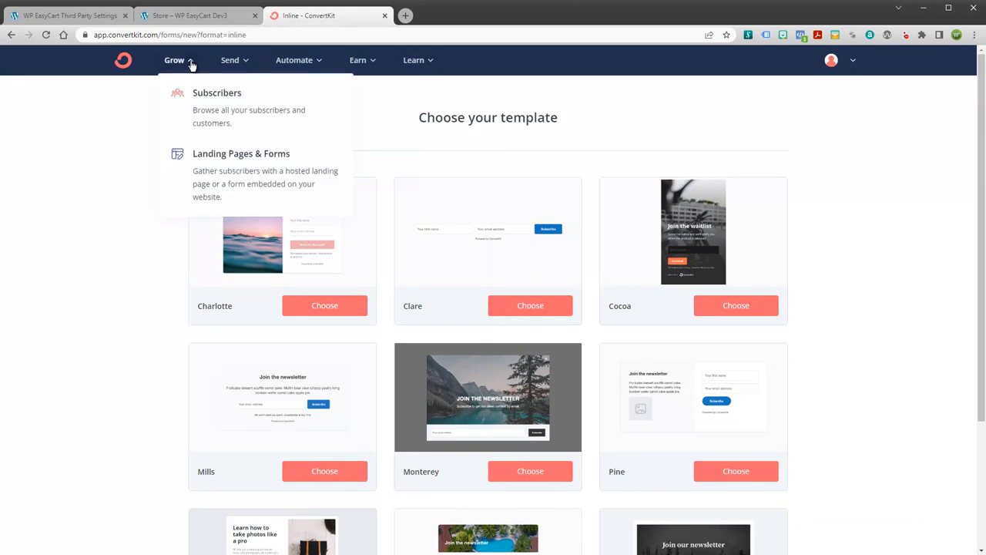
click(222, 175)
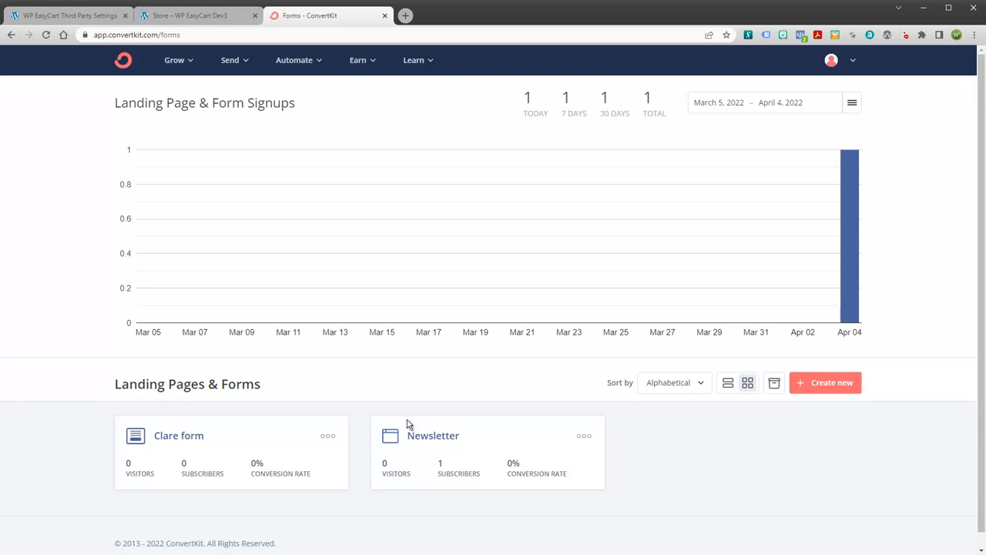
click(430, 441)
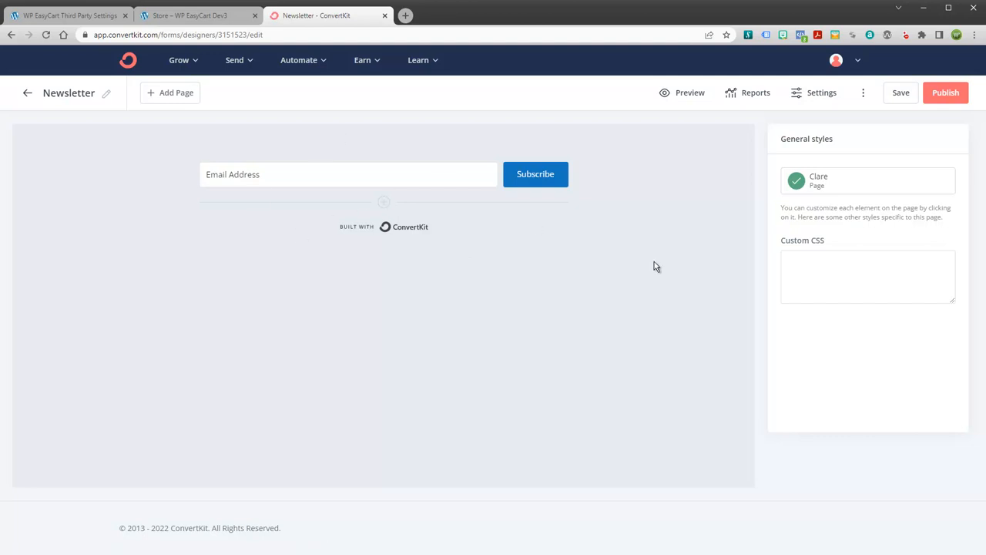
click(27, 94)
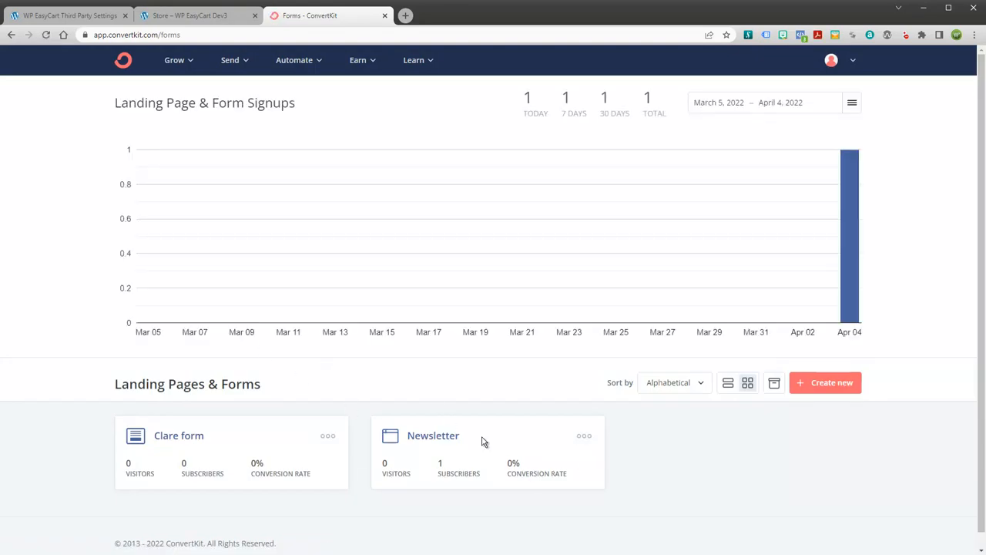
Switch to the WP EasyCart third-party settings and select Newsletter as the ConvertKit form
click(73, 16)
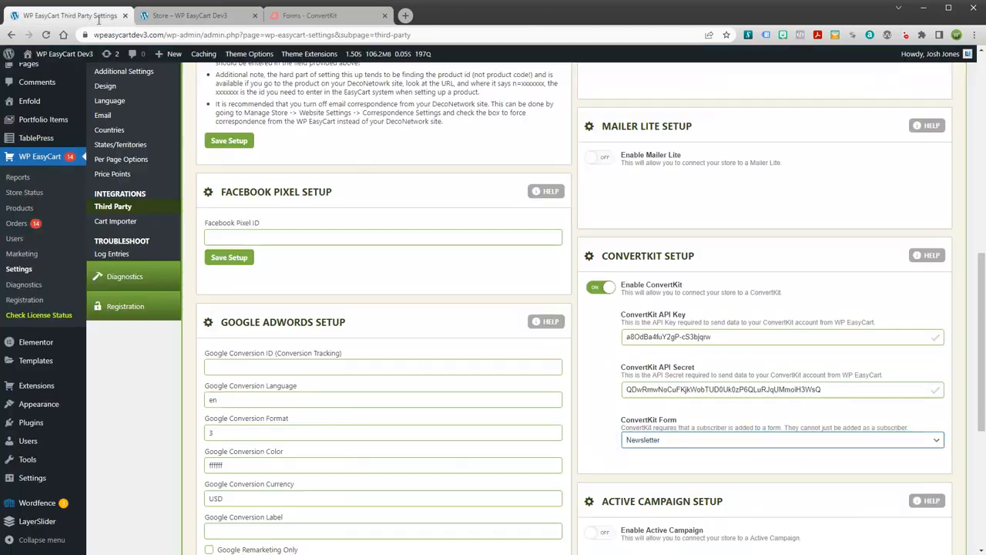
click(661, 440)
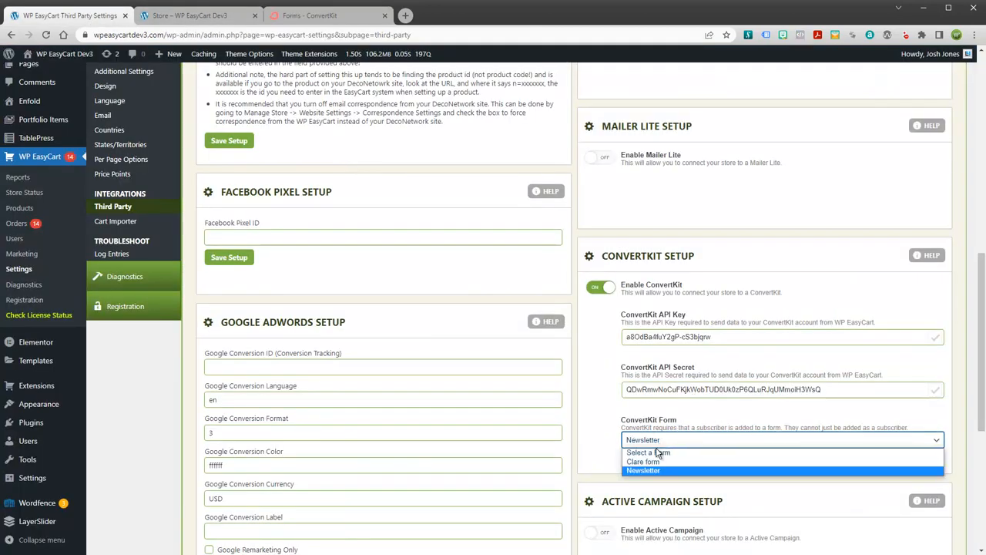
click(674, 469)
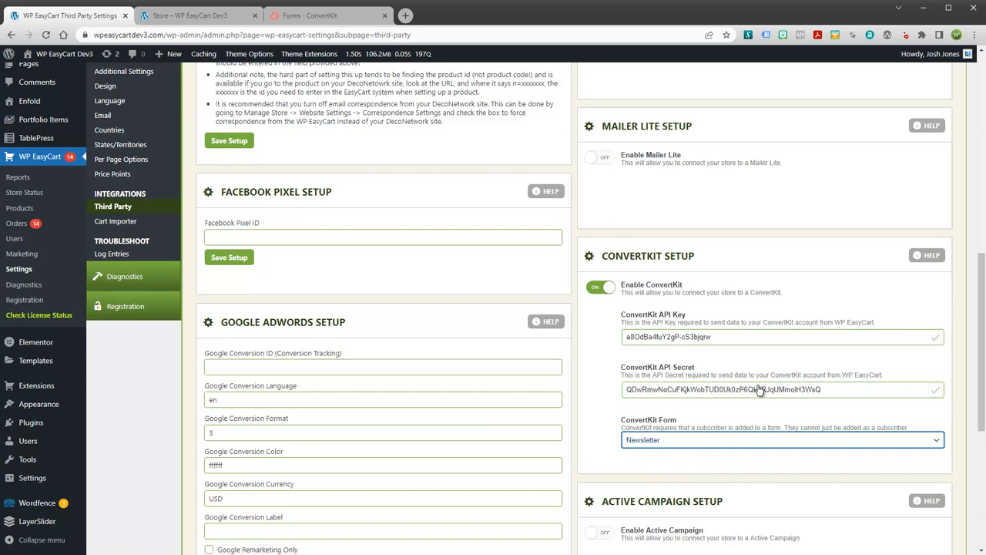
Add a yellow Heather Shirt to the cart in the WP EasyCart store and proceed to the checkout details
click(185, 18)
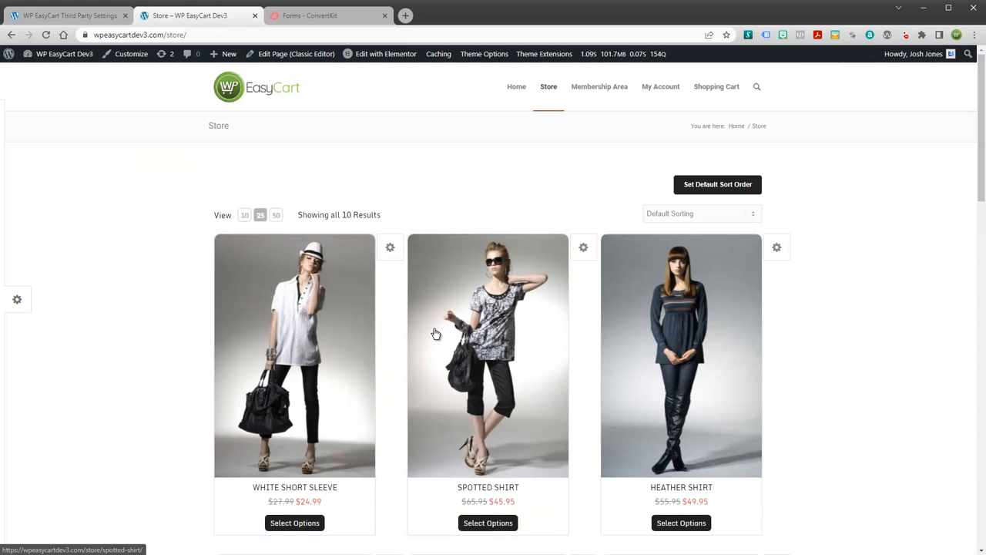
click(464, 333)
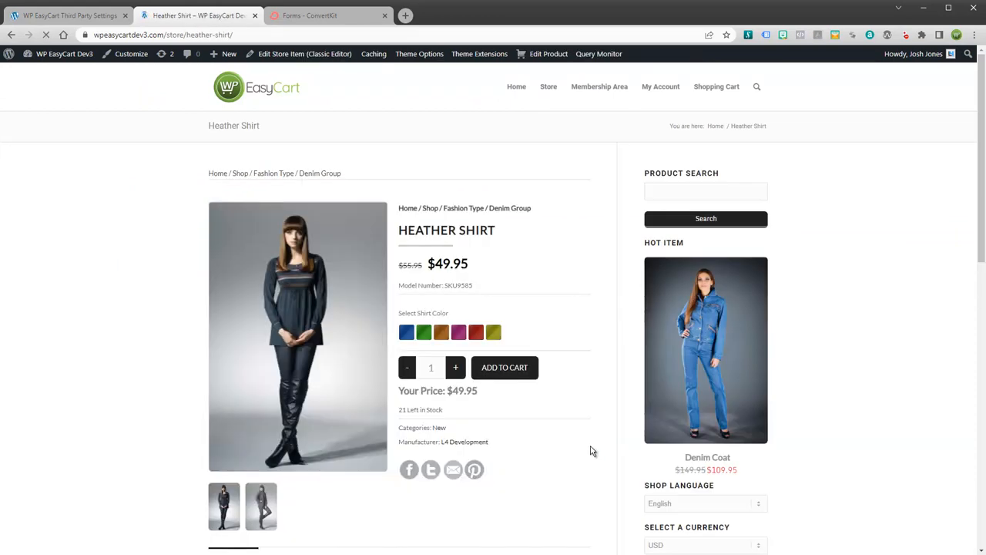
click(493, 333)
click(493, 369)
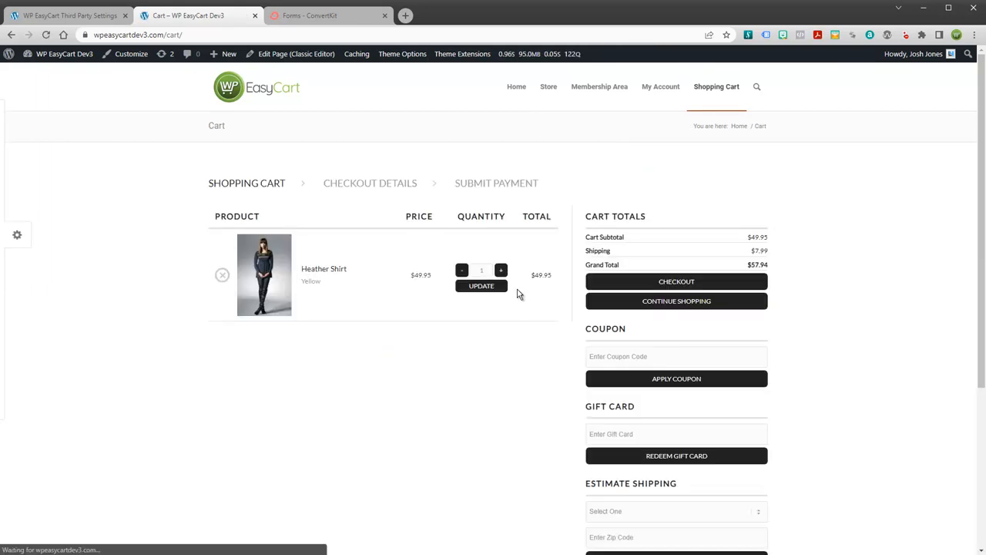
click(661, 308)
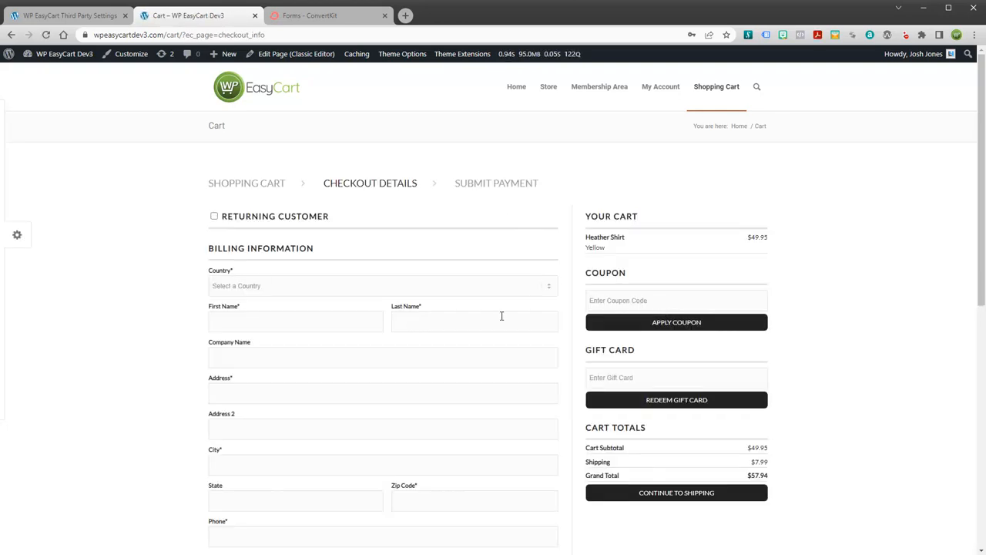
Fill in the billing information with the saved United States test address and continue to payment with standard shipping
click(245, 289)
click(238, 322)
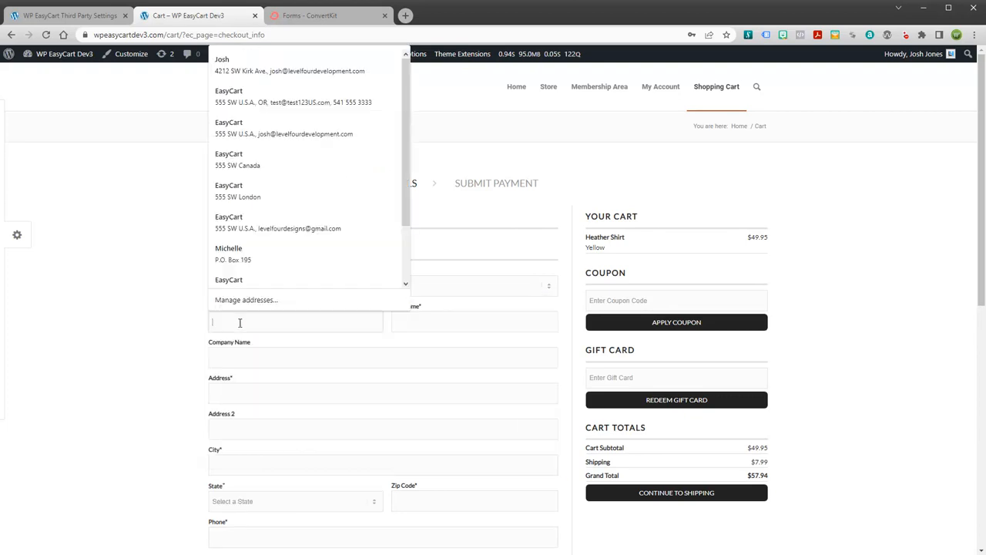
click(260, 104)
scroll(310, 344, down, 5)
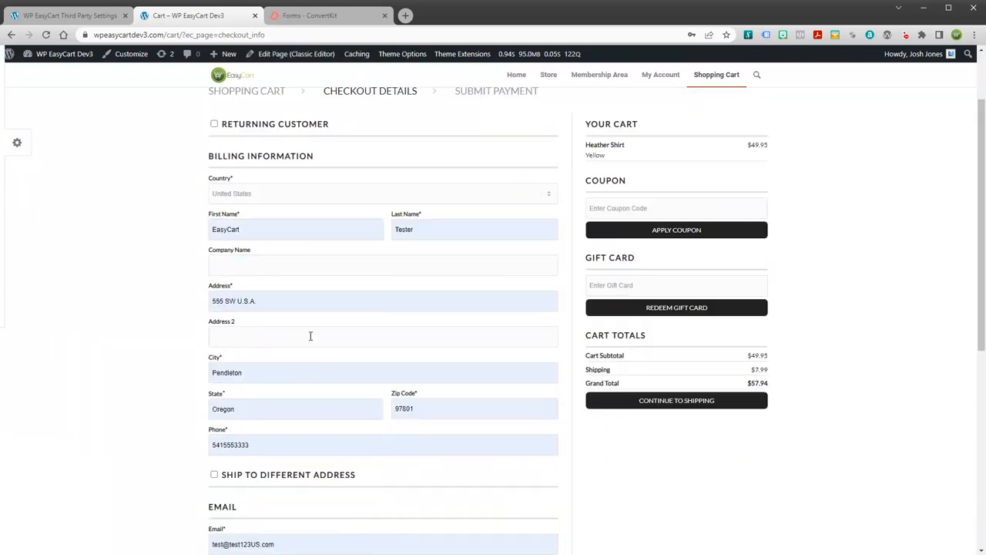
click(382, 536)
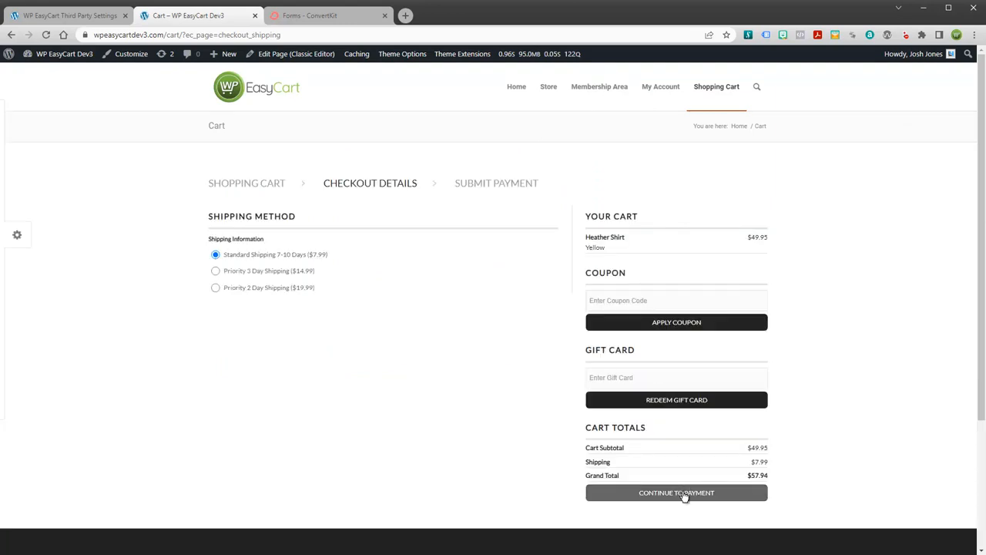
click(684, 496)
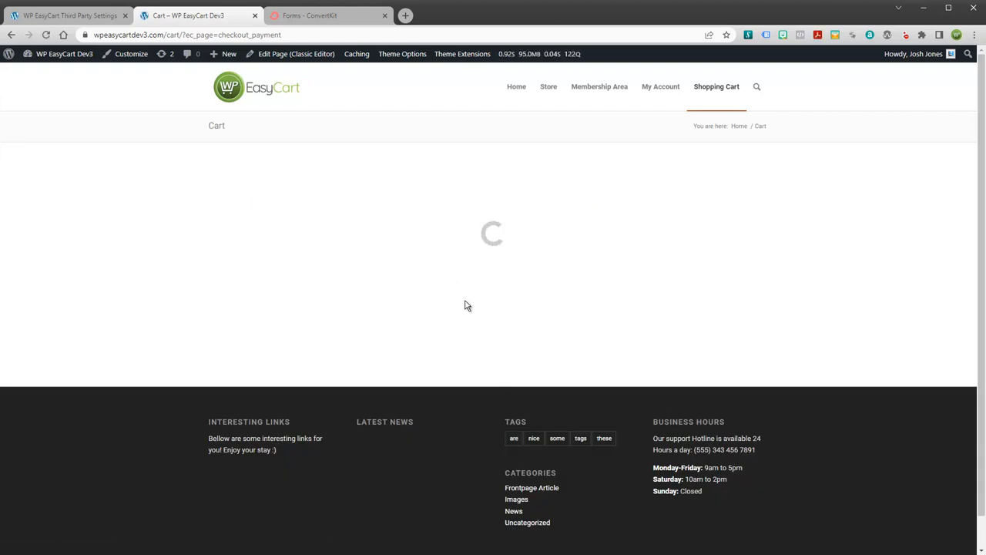
Review the email list subscription option and enter the credit card number, expiry date and security code for payment
scroll(408, 326, down, 3)
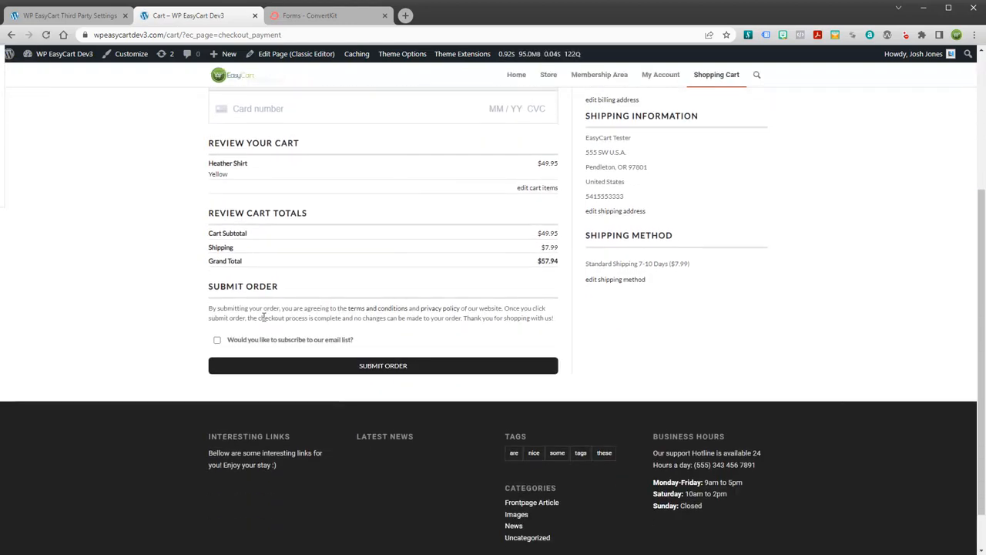
drag(354, 336, 223, 339)
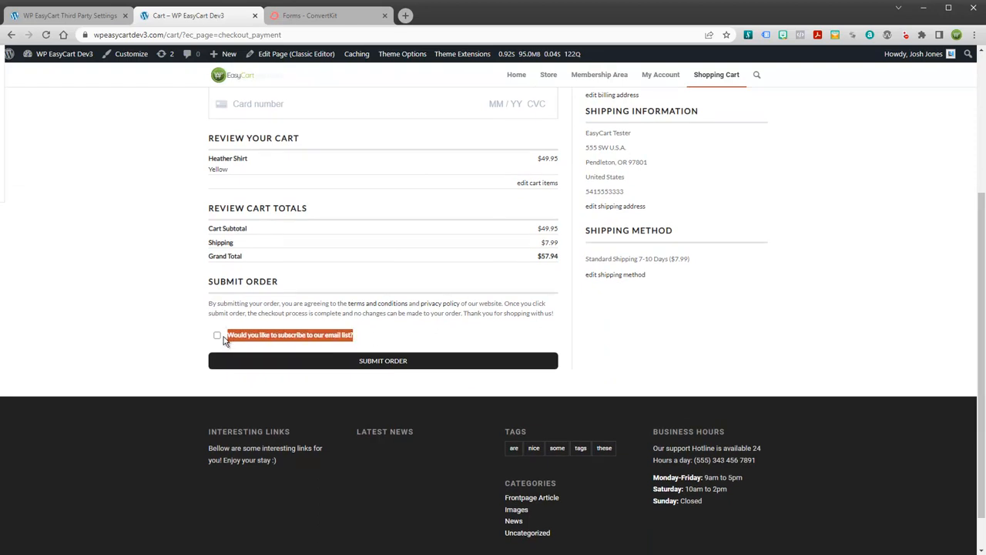
click(387, 336)
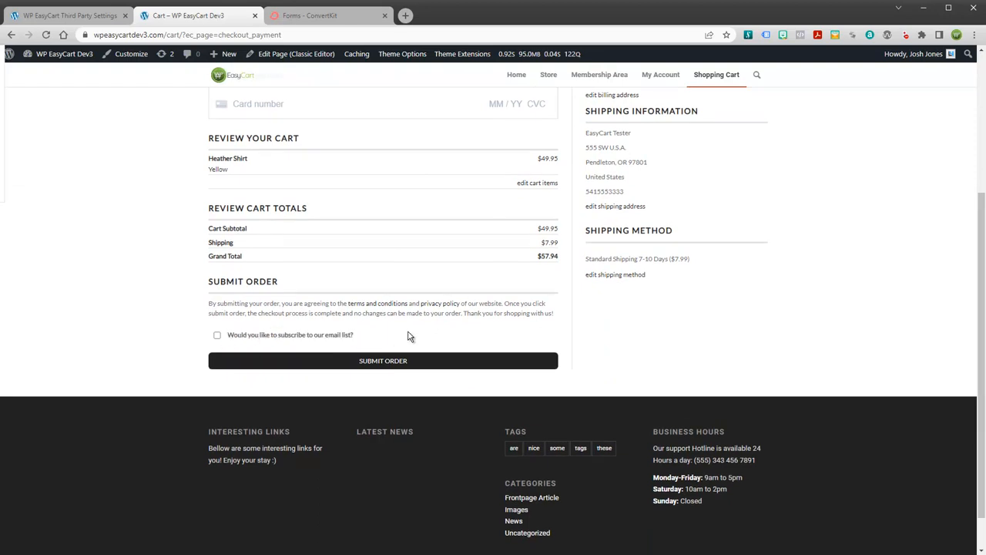
scroll(407, 336, up, 3)
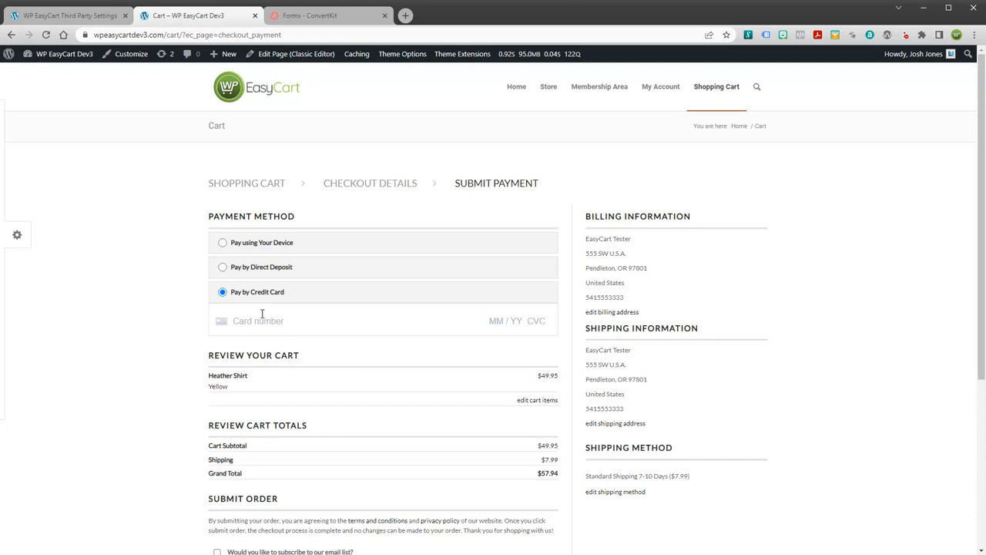
click(262, 319)
click(266, 343)
click(530, 321)
text(333)
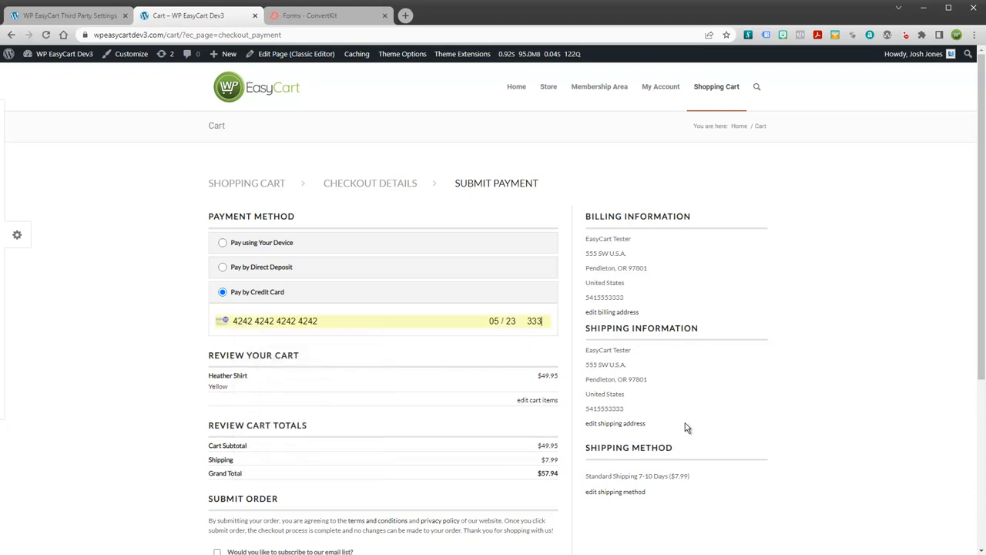
Review the payment details and cart totals, and submit the order
scroll(702, 449, down, 2)
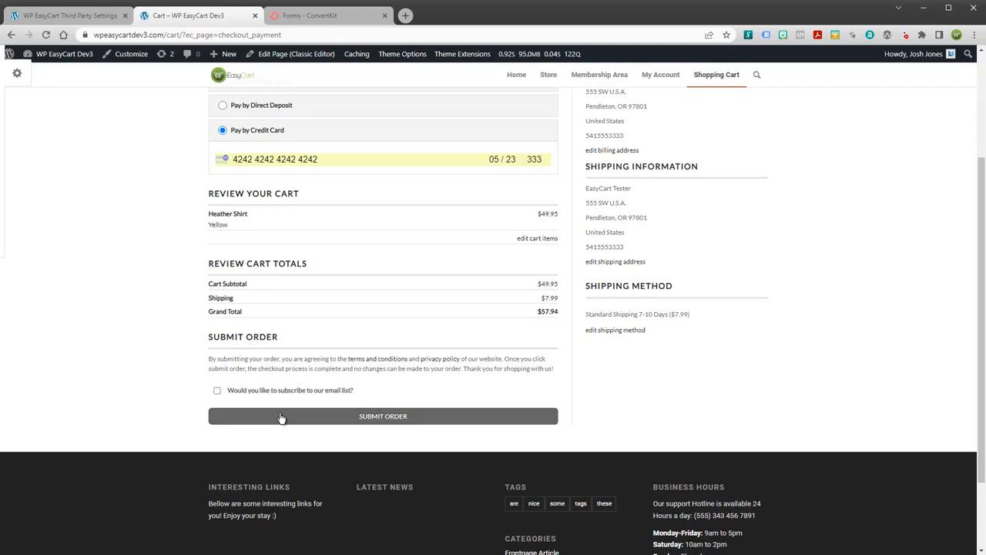
scroll(460, 331, up, 1)
scroll(460, 331, up, 2)
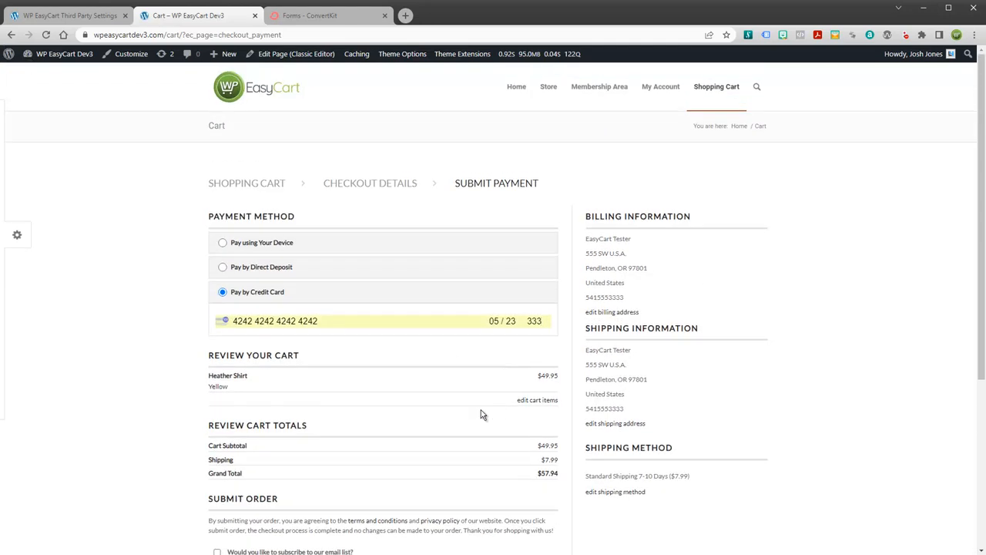
scroll(494, 397, down, 4)
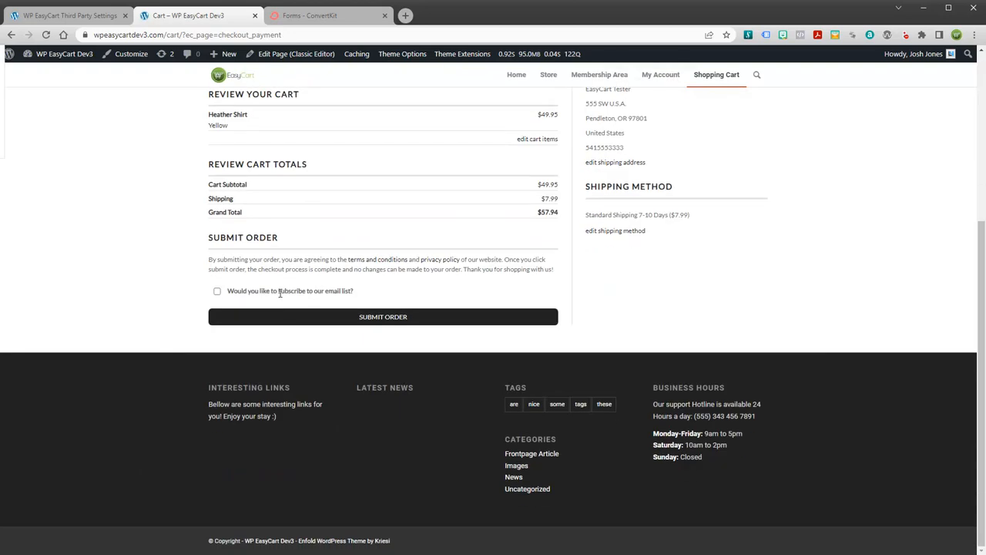
click(383, 317)
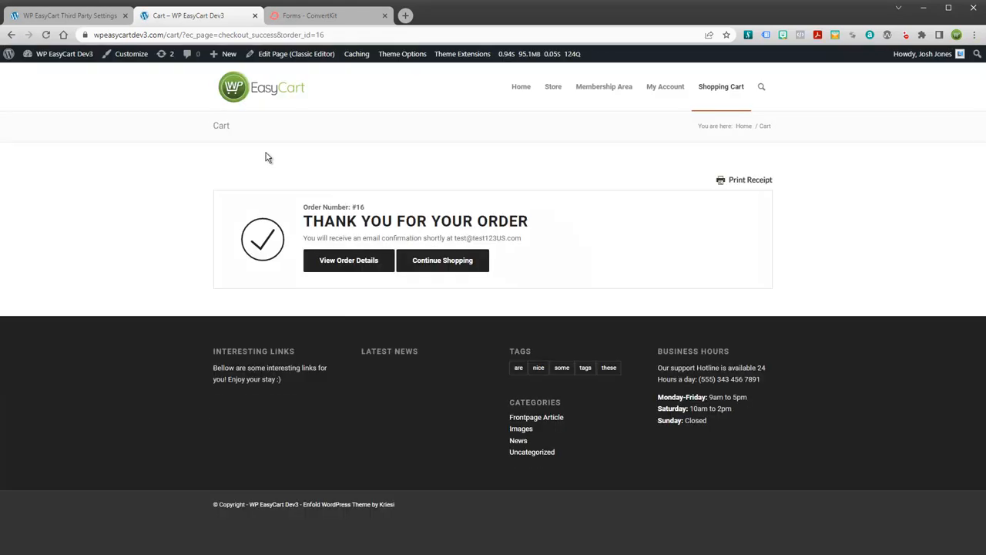
Switch to ConvertKit, reload it and examine the confirmed subscribers list for the test customer
click(309, 15)
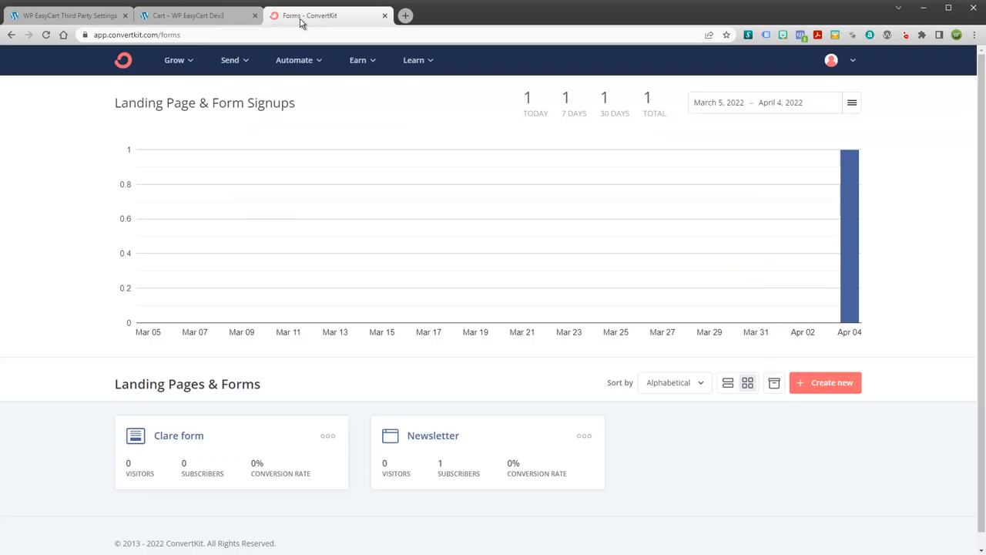
click(47, 36)
click(193, 66)
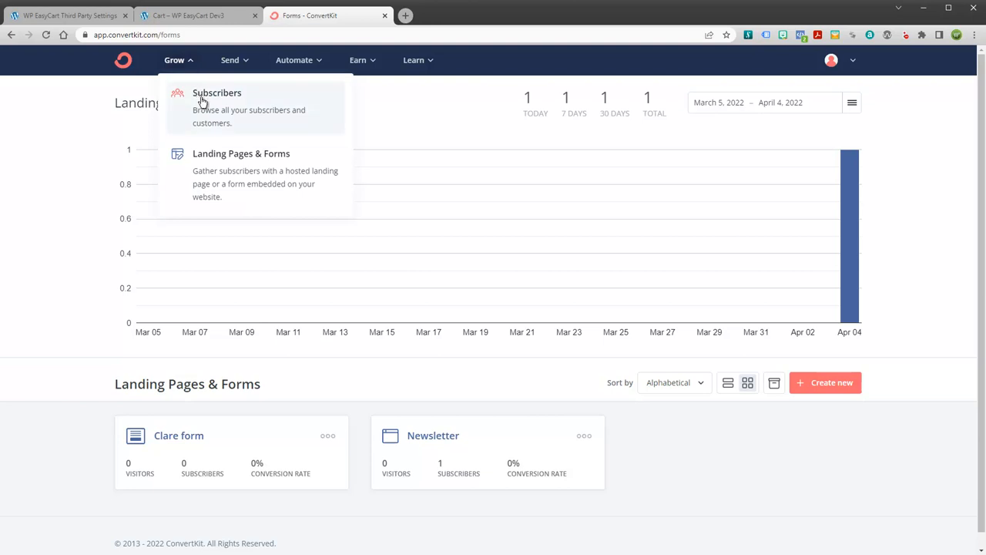
click(200, 96)
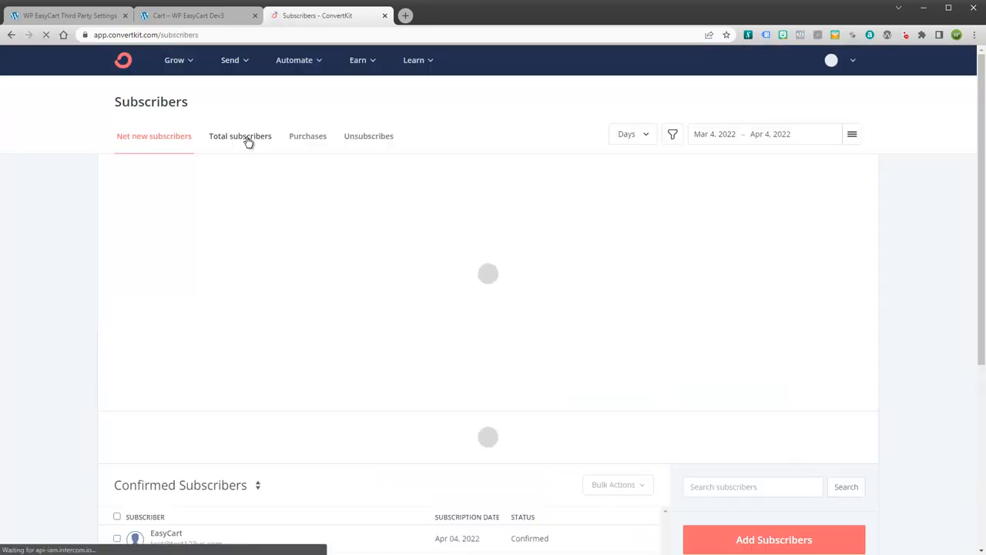
scroll(587, 395, down, 2)
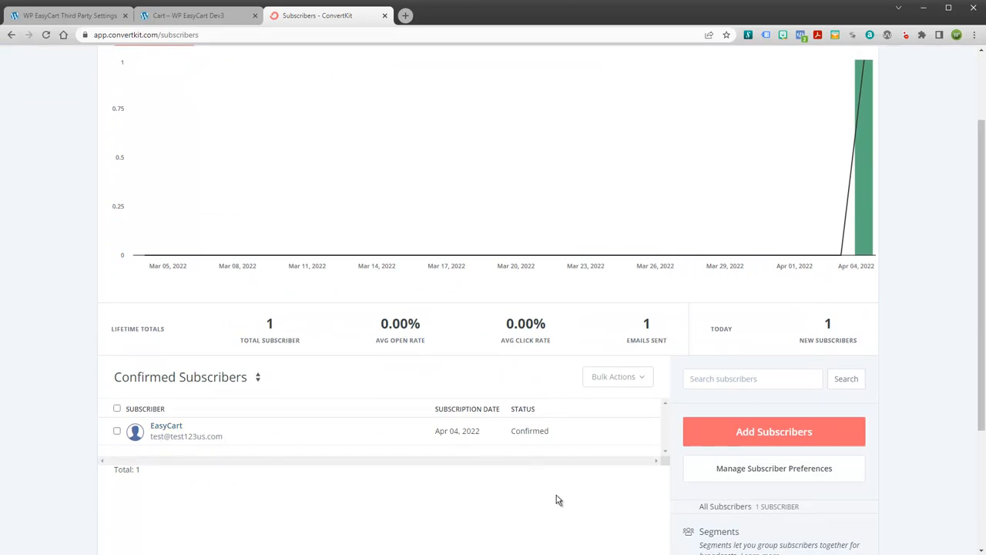
Open the visual automations in ConvertKit and create an empty automation from scratch
scroll(480, 455, up, 2)
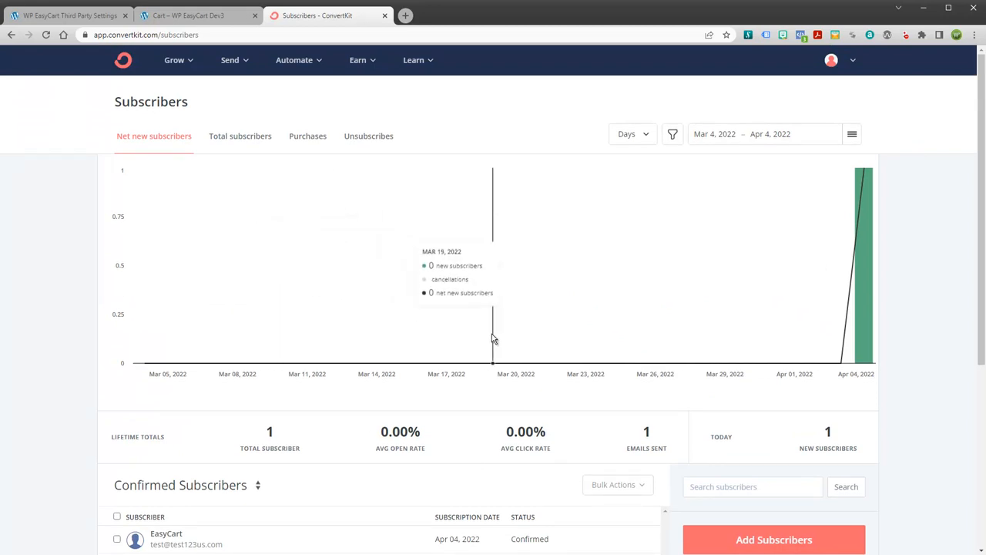
click(246, 63)
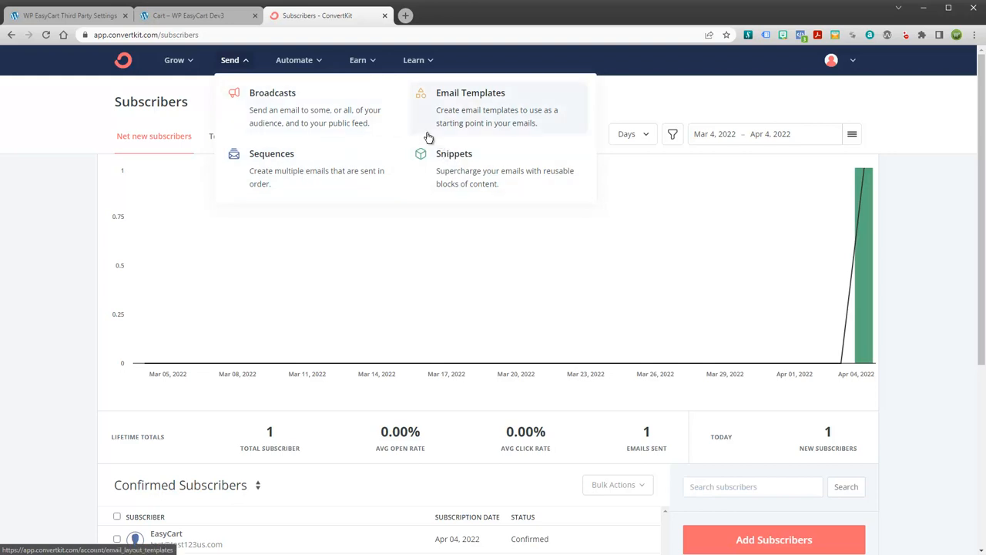
click(296, 60)
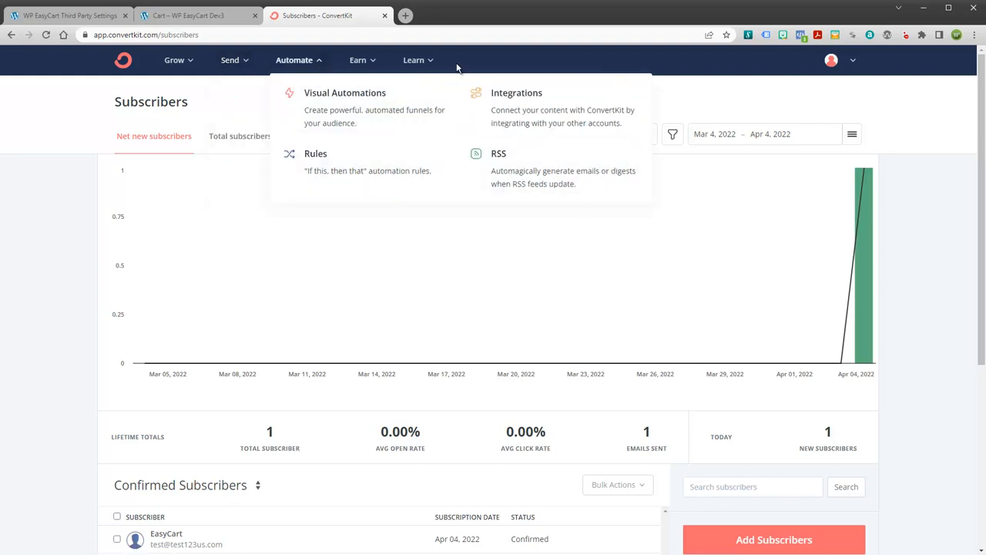
click(346, 114)
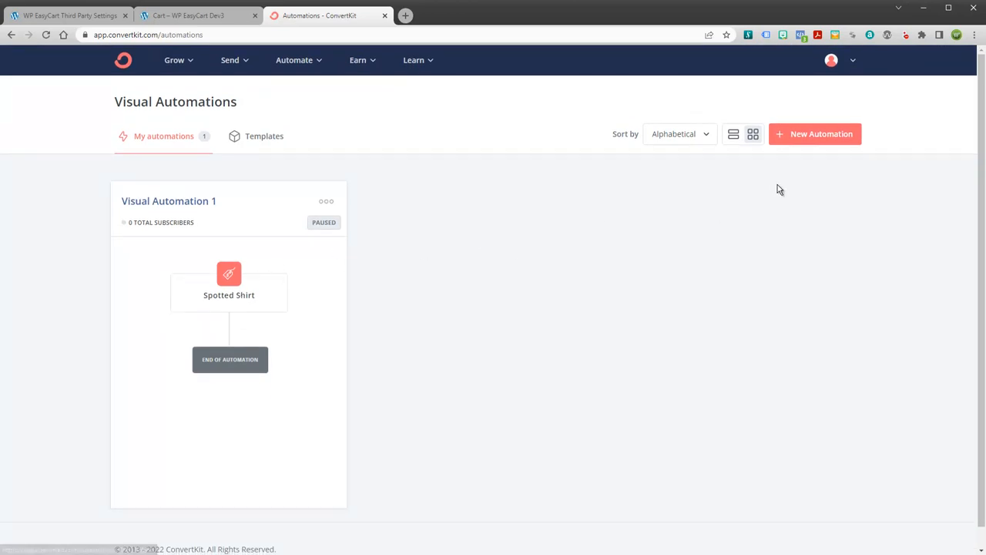
click(821, 139)
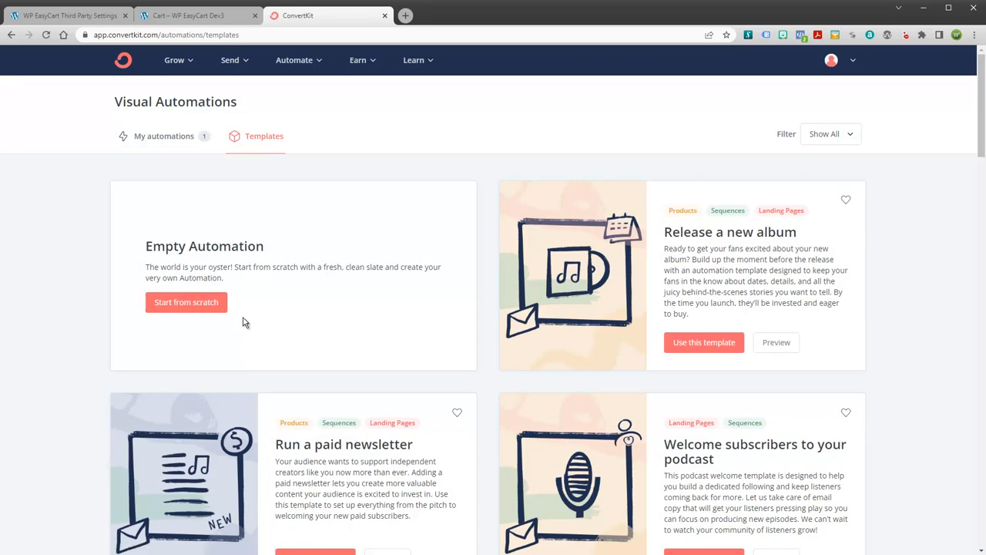
click(191, 304)
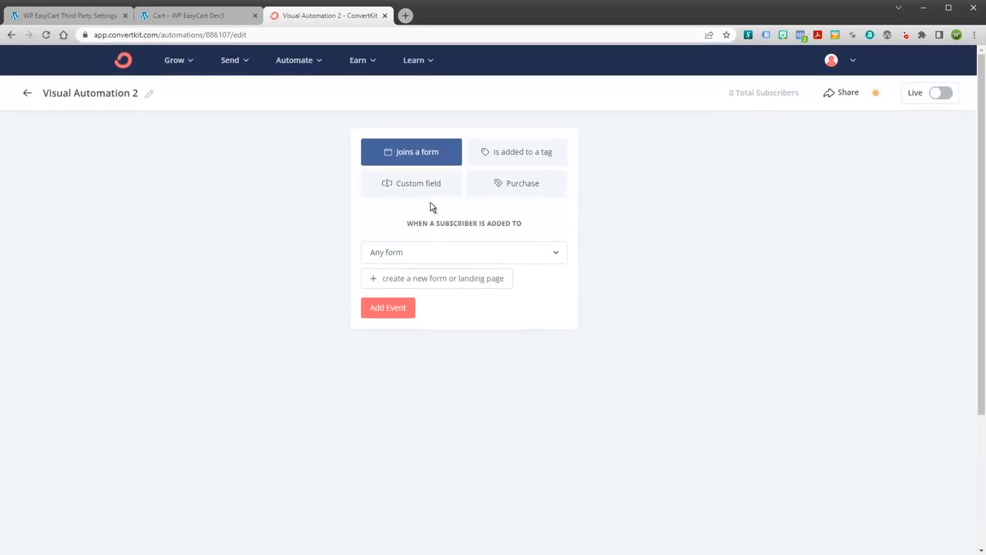
Add a purchase event for the Heather Shirt product as the automation's trigger, and review the actions that can follow it
click(501, 188)
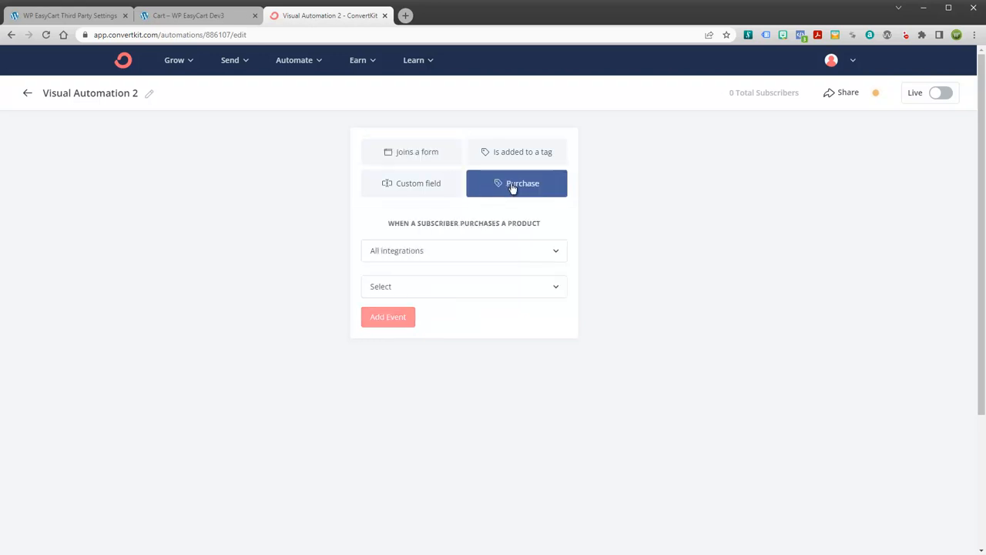
click(414, 293)
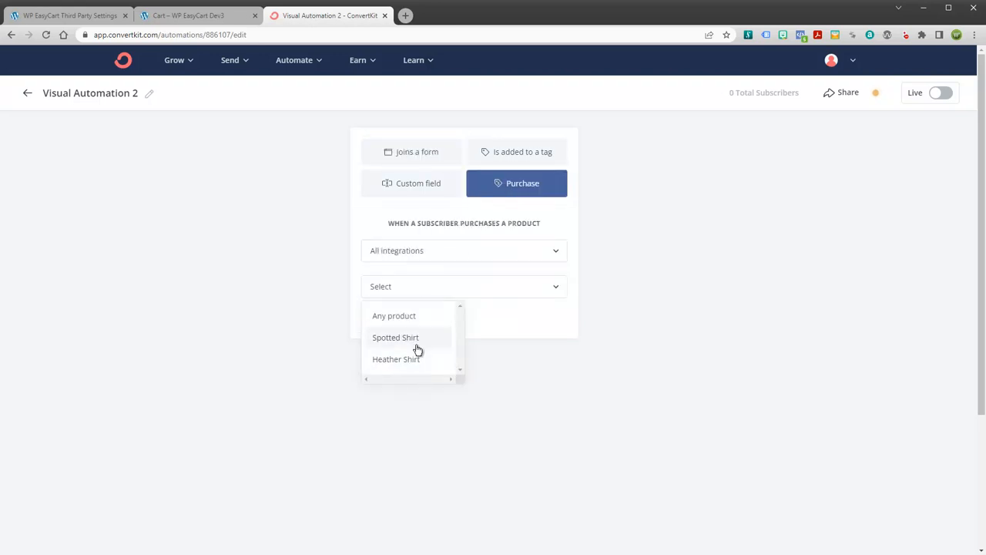
click(407, 369)
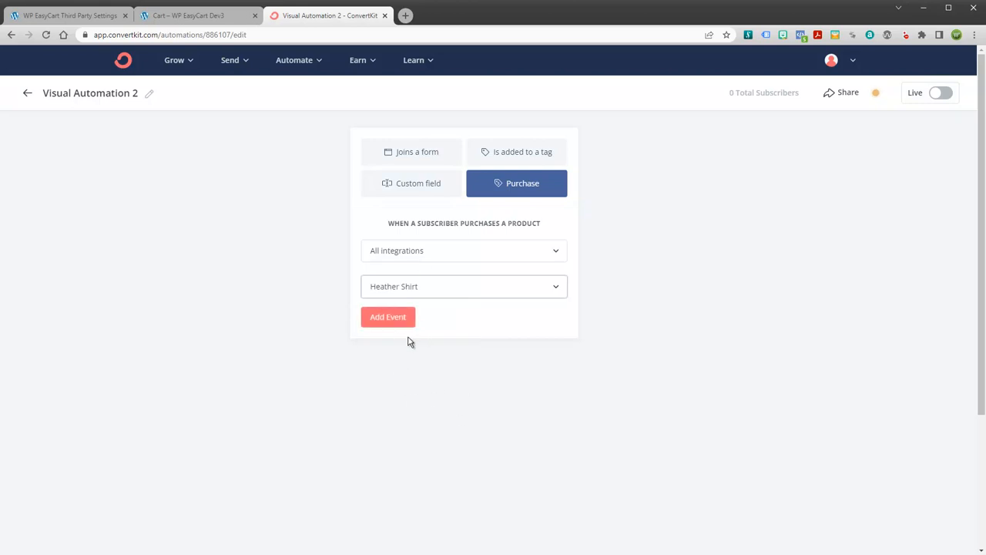
click(391, 319)
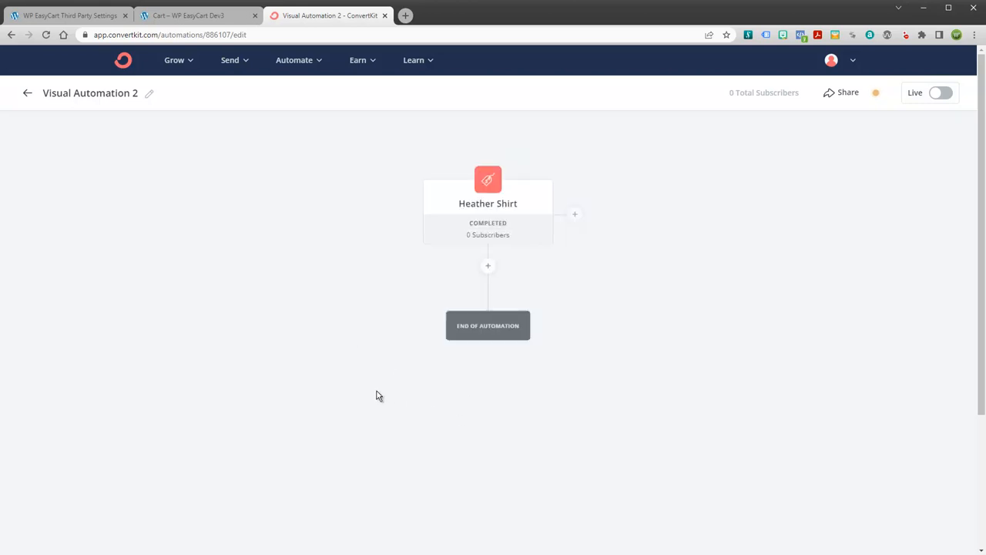
click(488, 268)
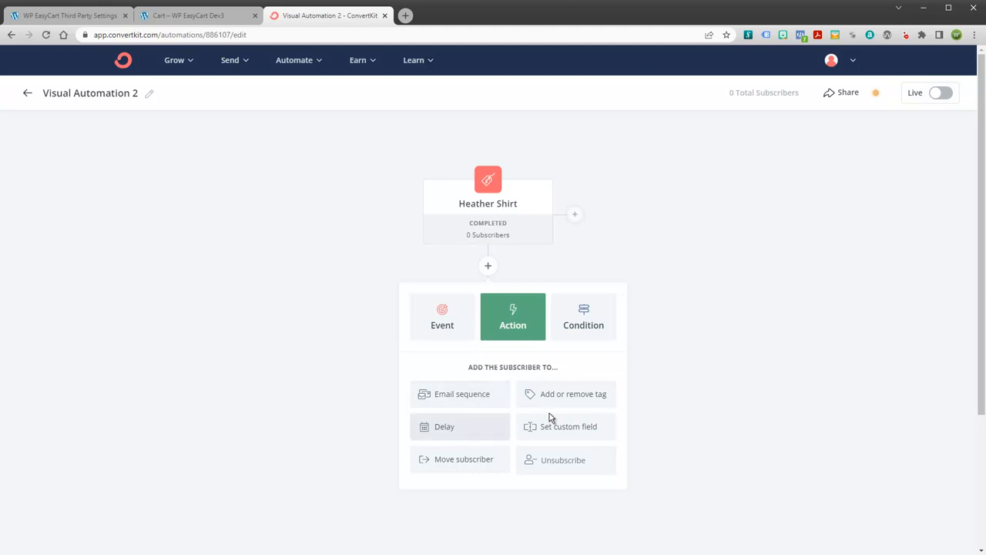
click(259, 299)
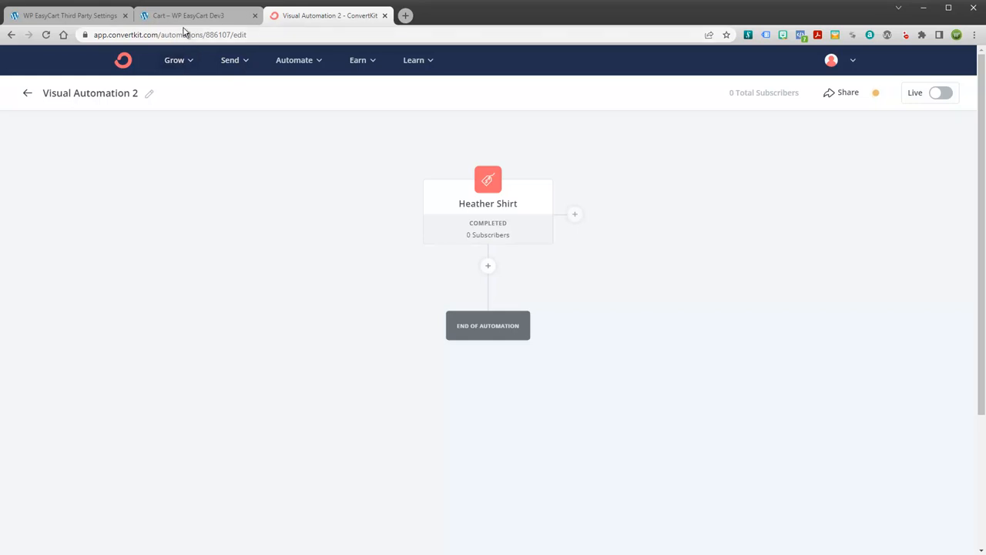
Switch to the WP EasyCart admin, open the account settings and examine the Subscribe to Newsletter option
click(98, 17)
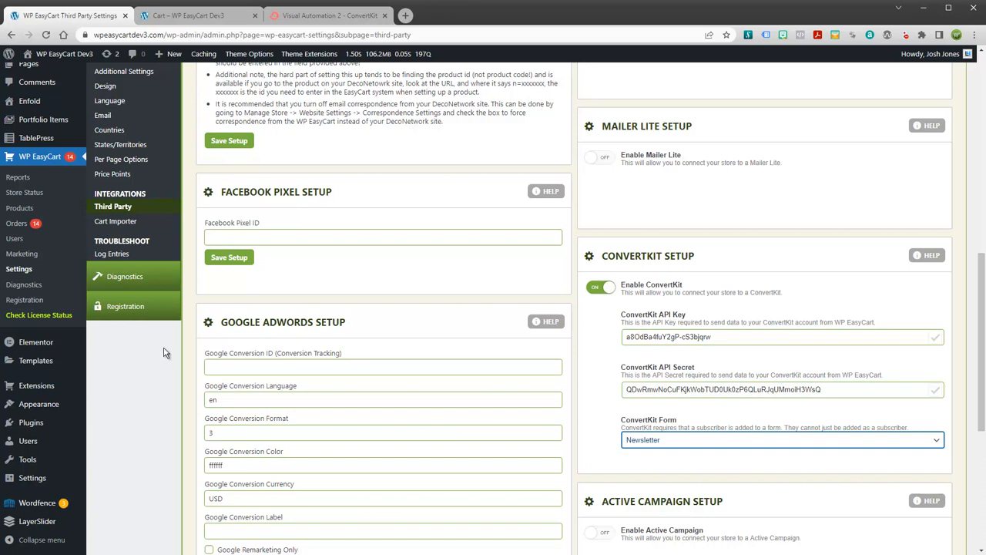
scroll(209, 355, up, 2)
scroll(135, 236, up, 2)
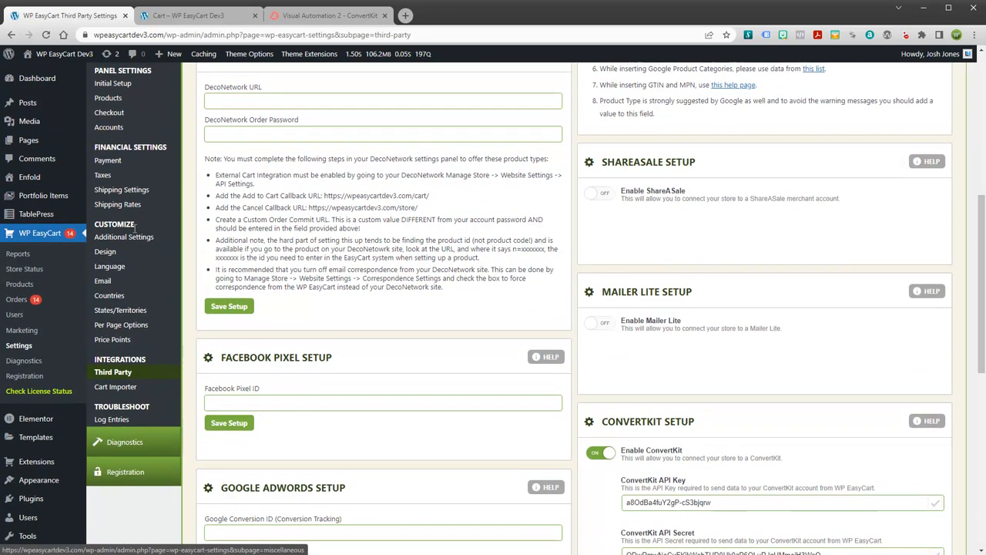
click(107, 233)
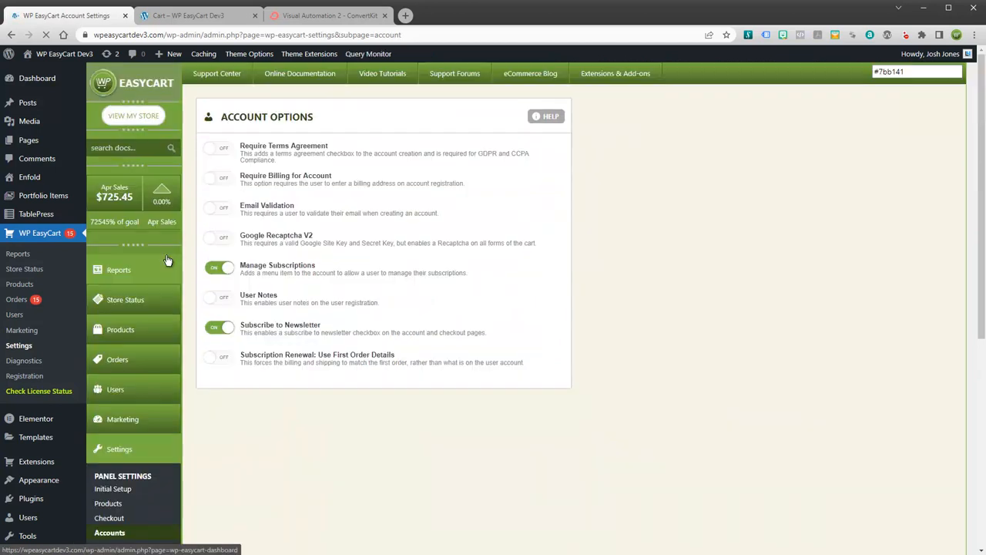
drag(325, 330, 243, 330)
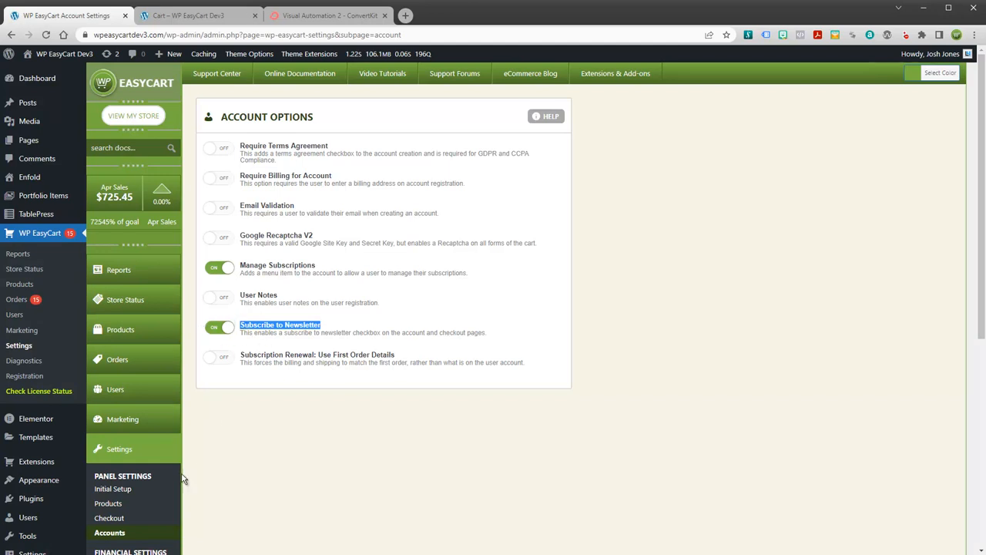
scroll(187, 475, down, 2)
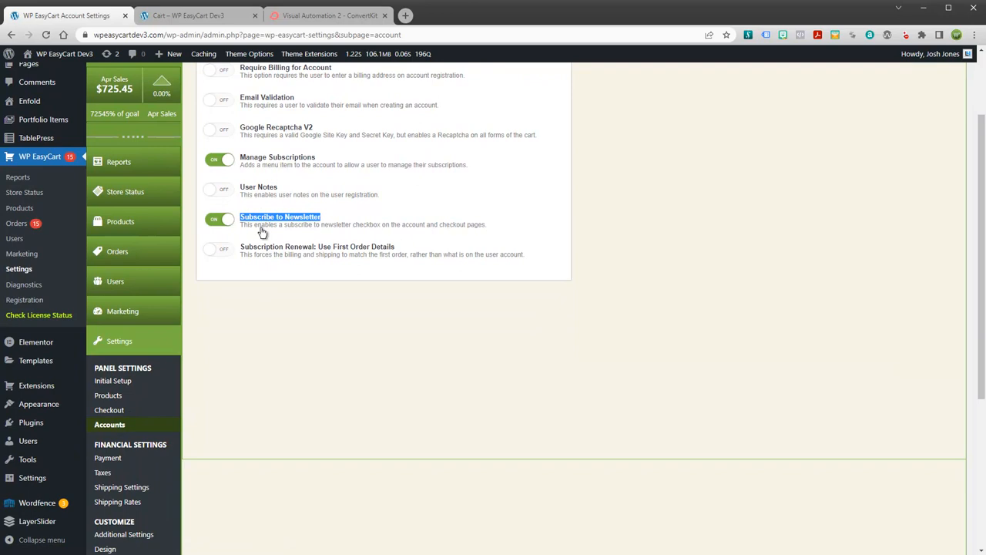
Switch to the storefront, open the new account registration form and examine its email list subscription checkbox
click(193, 15)
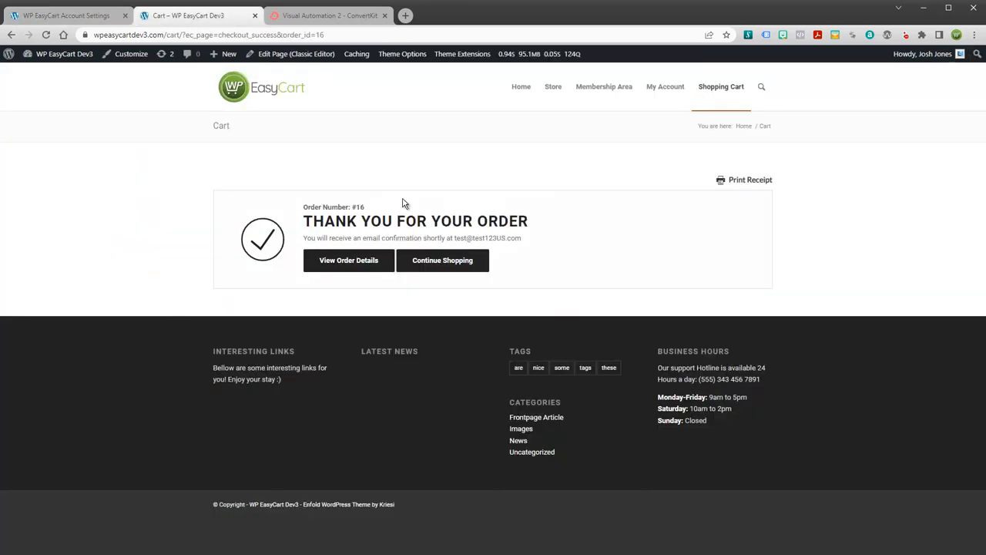
click(666, 89)
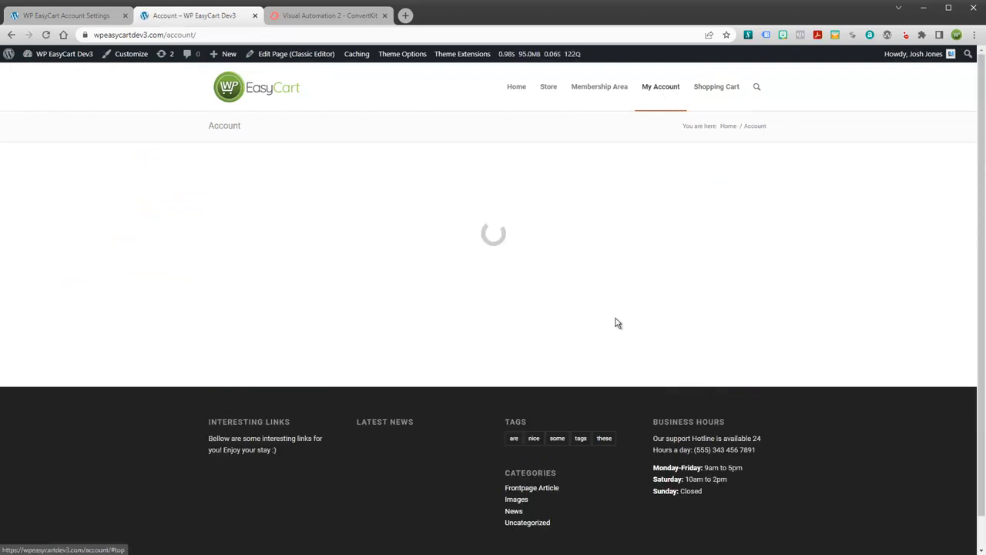
click(543, 252)
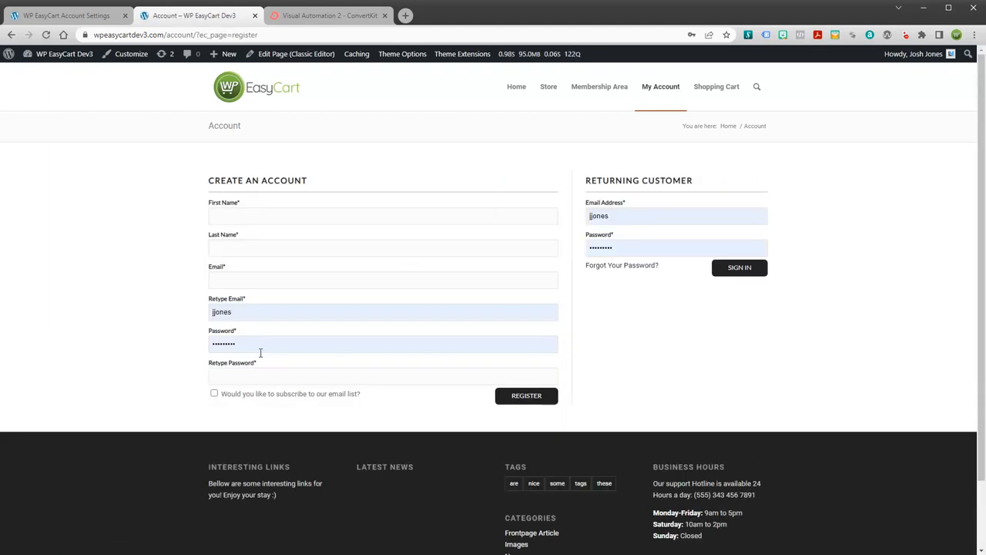
drag(372, 400, 224, 404)
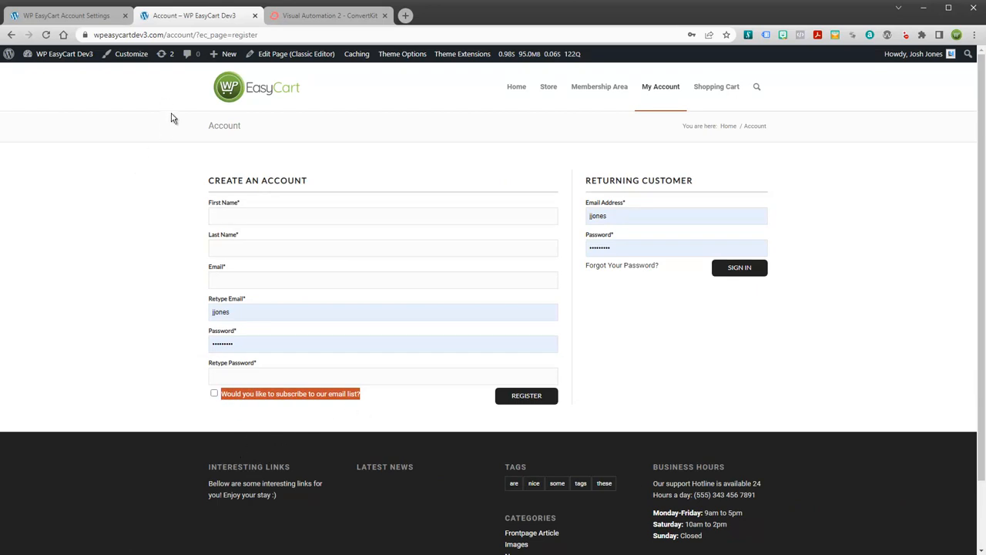
Revisit the WP EasyCart account settings, then switch to ConvertKit and open the subscribers list
click(93, 15)
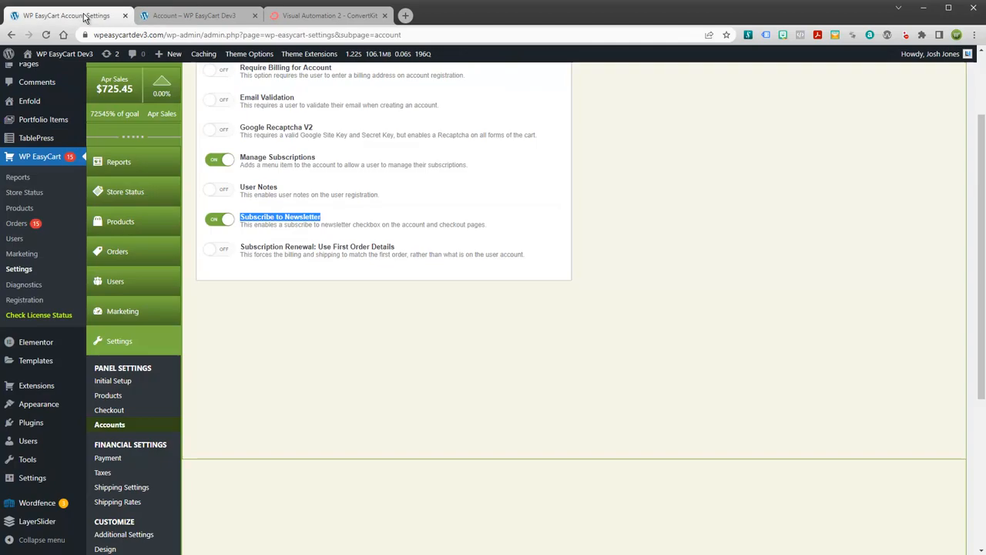
click(316, 16)
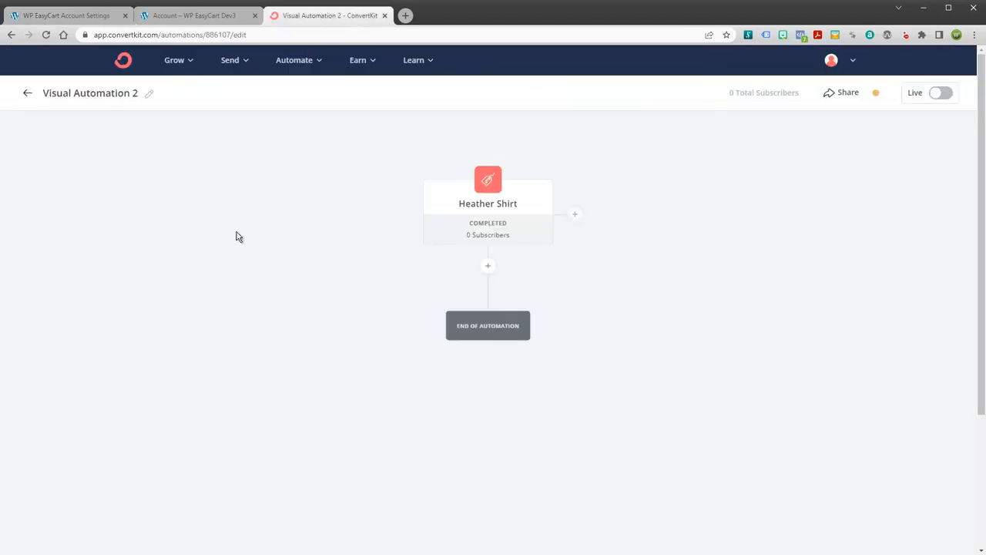
click(176, 62)
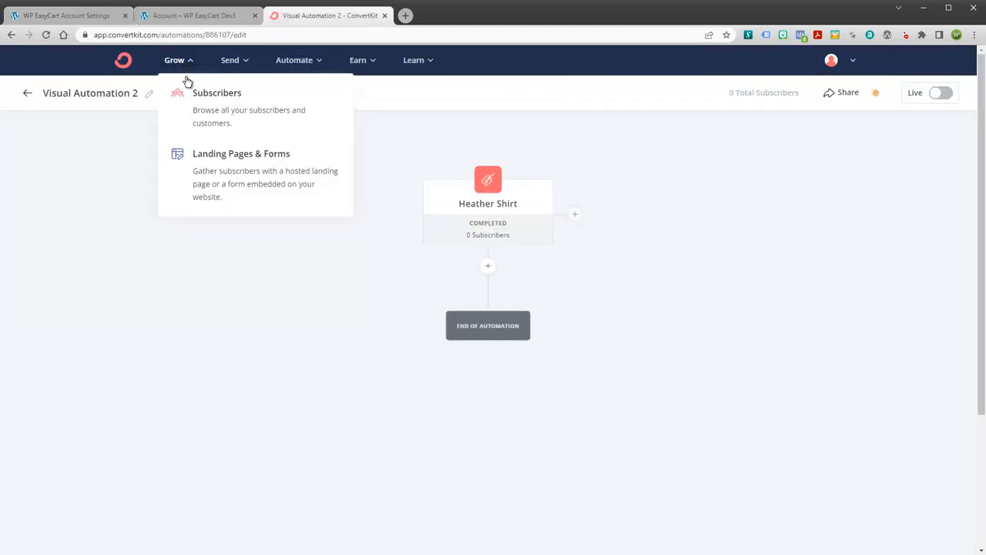
click(216, 93)
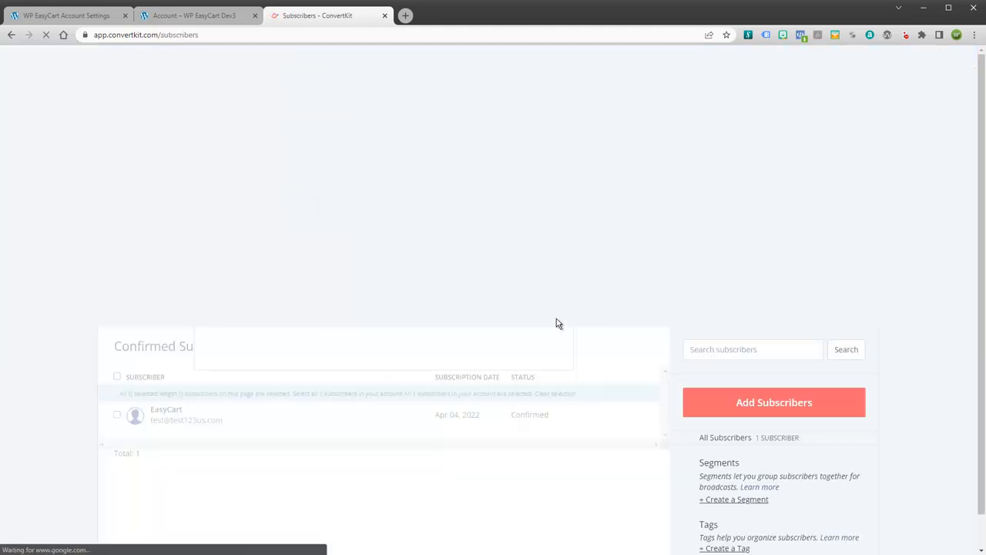